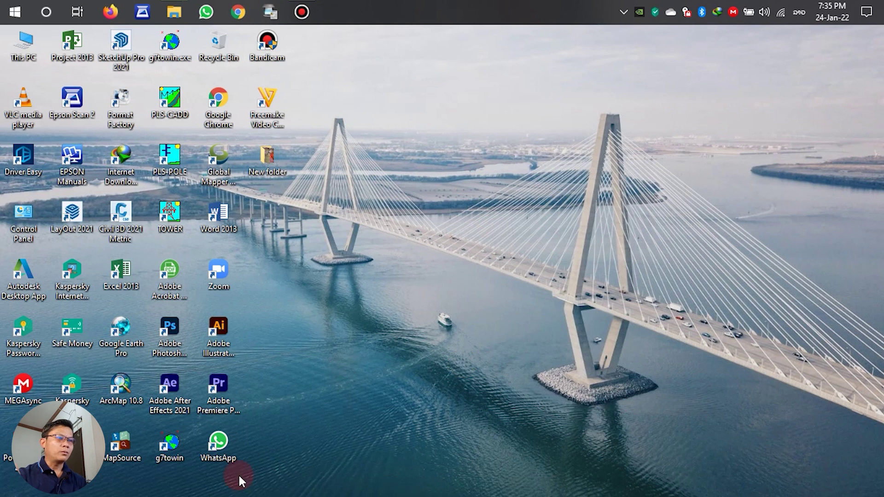
# - Launch Premiere Pro and create the Untitled project in the Desktop's New folder
pyautogui.doubleClick(218, 389)
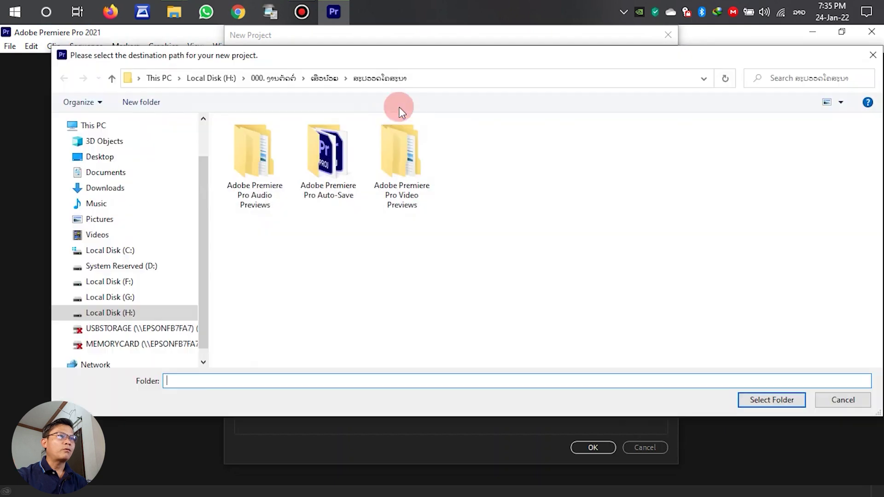
pyautogui.click(108, 155)
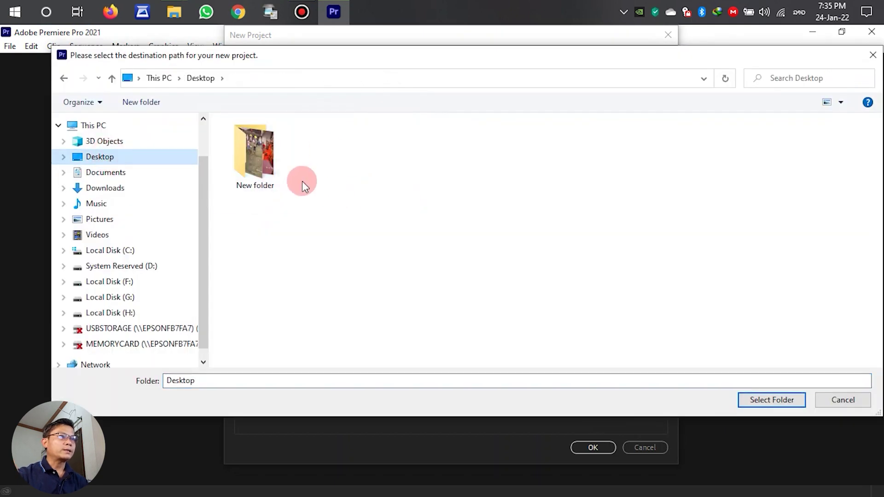
pyautogui.click(283, 172)
pyautogui.press('Return')
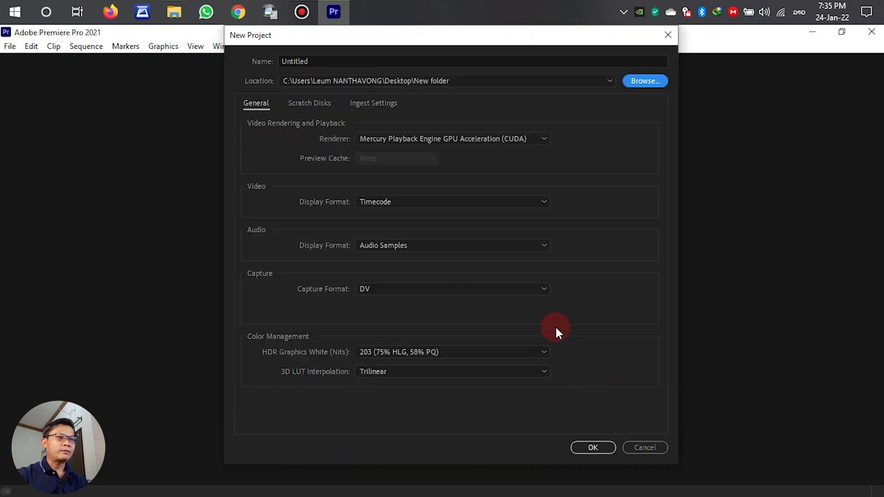
pyautogui.click(580, 450)
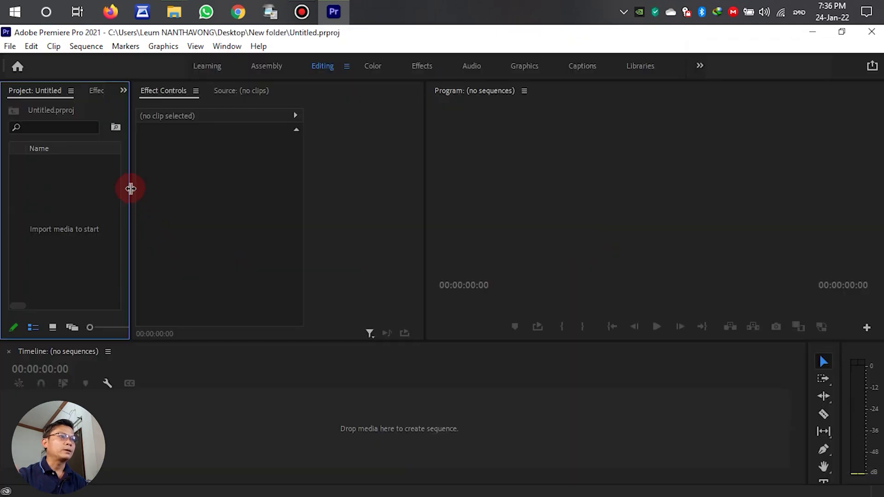
# - Add a new sequence, Sequence 01, using the AVCHD 1080p30 preset from the Project panel
pyautogui.click(130, 189)
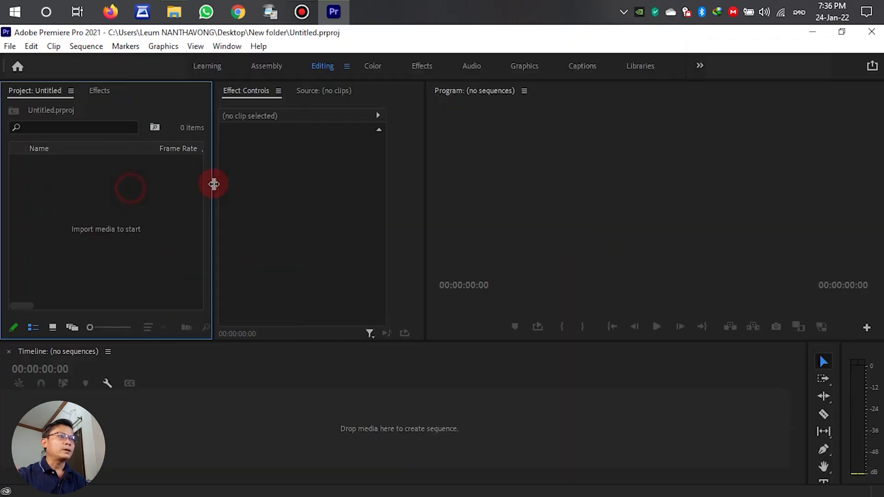
pyautogui.rightClick(92, 194)
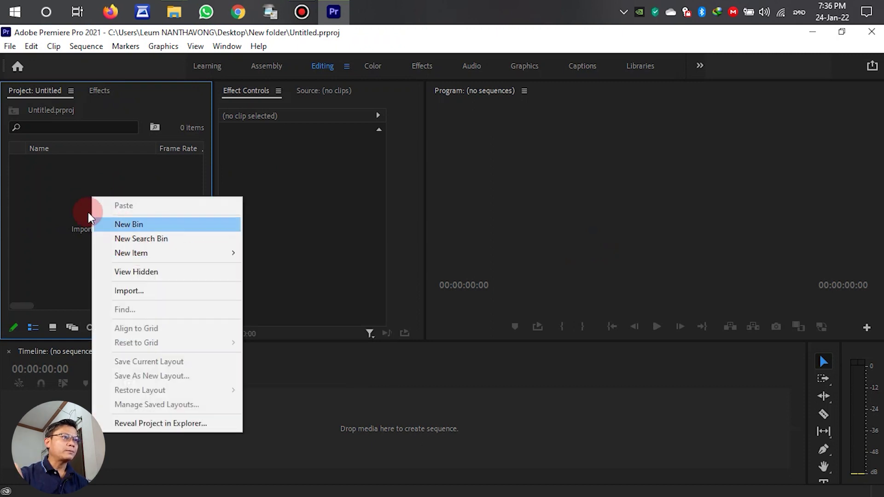
pyautogui.rightClick(50, 194)
pyautogui.moveTo(103, 255)
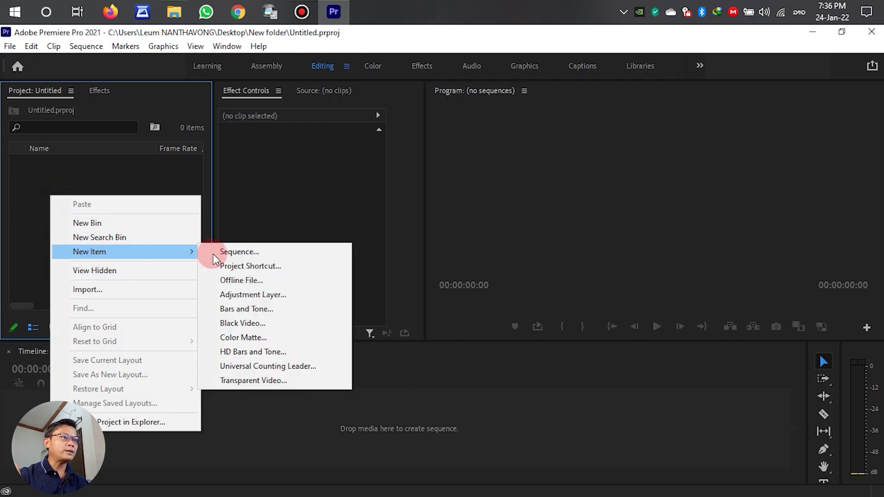
pyautogui.click(250, 253)
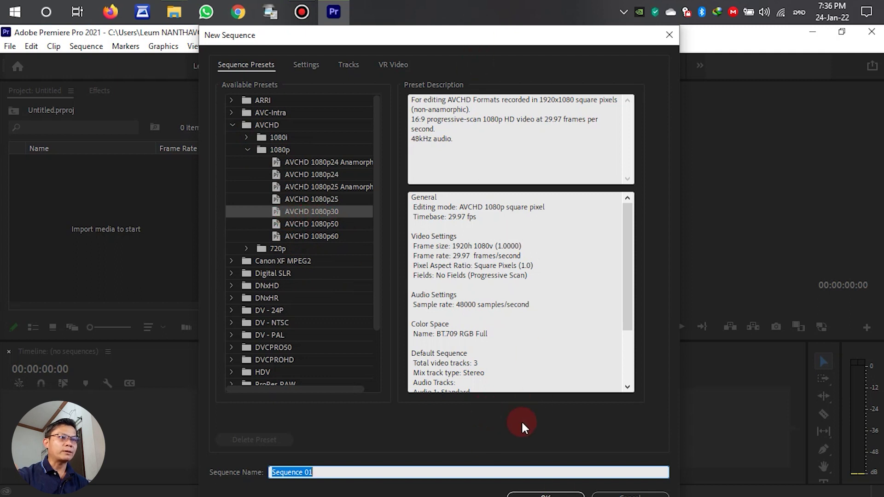
pyautogui.click(546, 494)
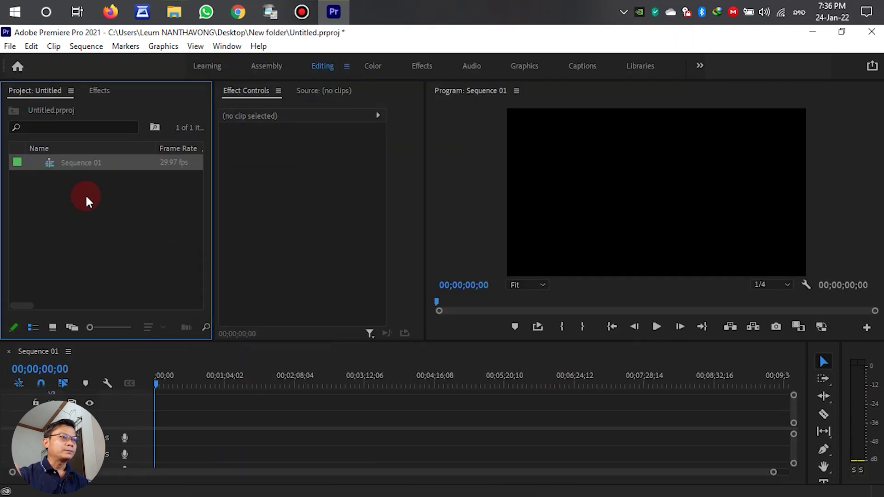
# - Add a new bin to the project, name it Video, and open it
pyautogui.rightClick(86, 197)
pyautogui.click(51, 206)
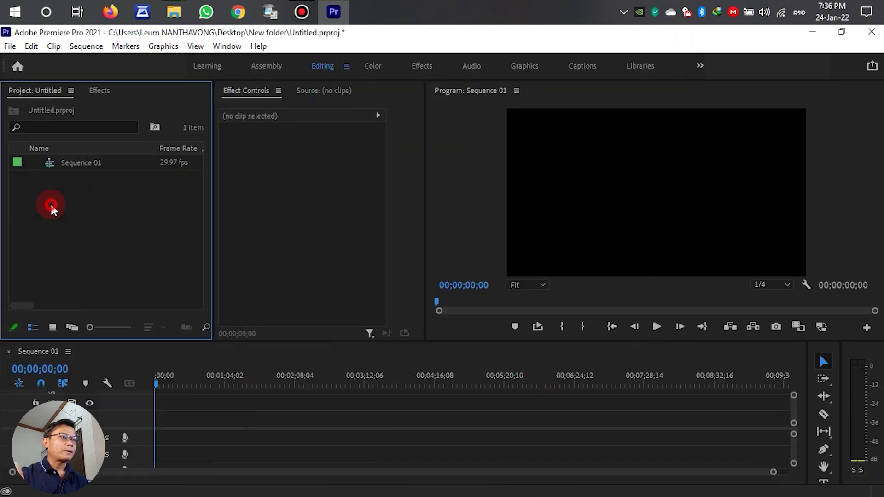
pyautogui.rightClick(96, 226)
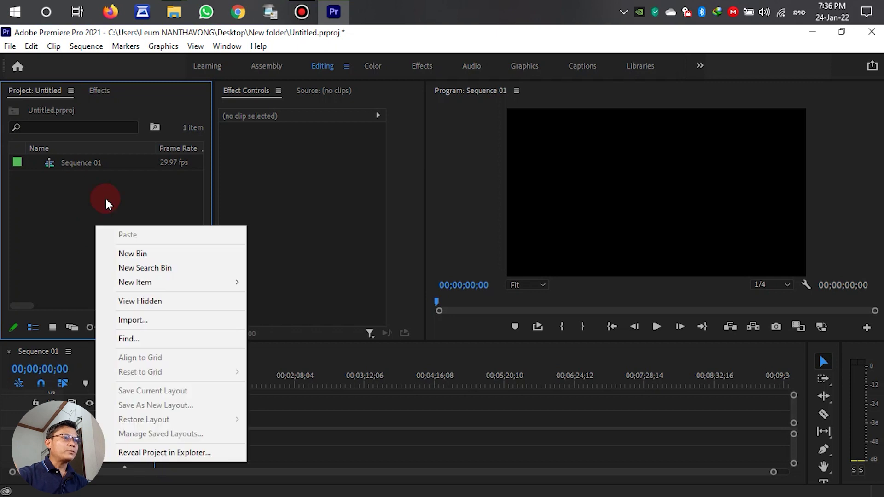
pyautogui.click(129, 254)
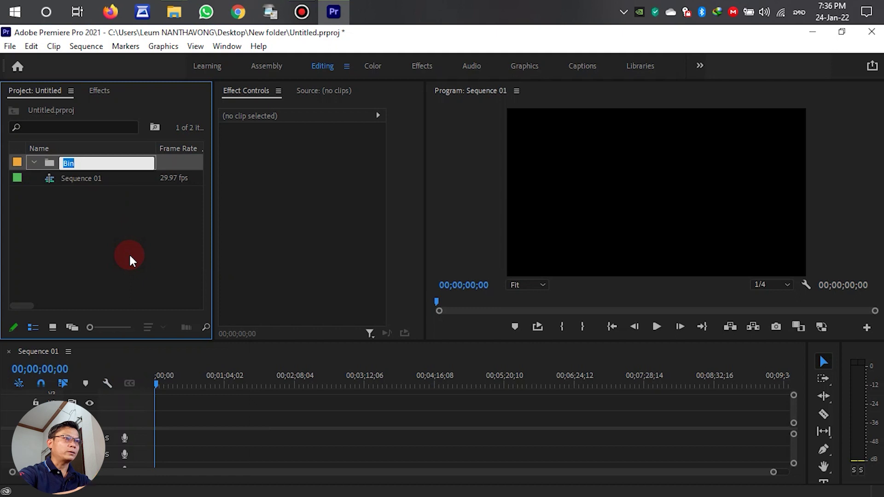
pyautogui.write('ອະທິບ')
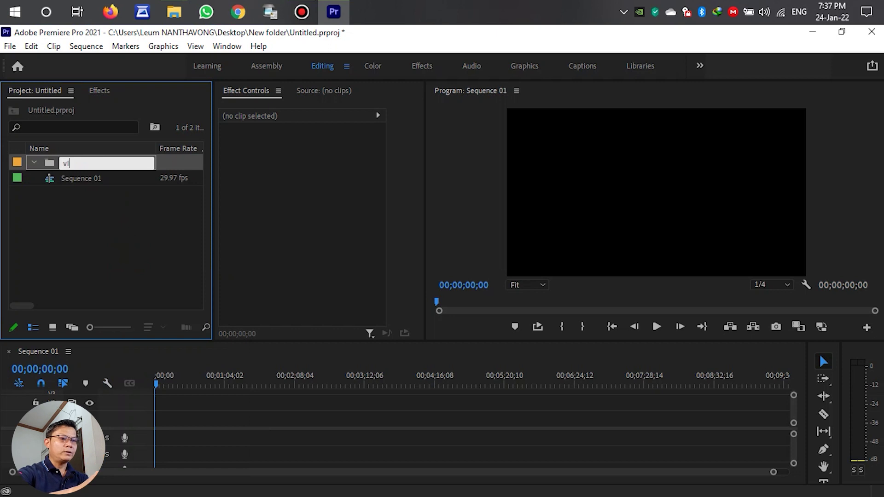
pyautogui.press('BackSpace')
pyautogui.press('BackSpace')
pyautogui.press('BackSpace')
pyautogui.press('BackSpace')
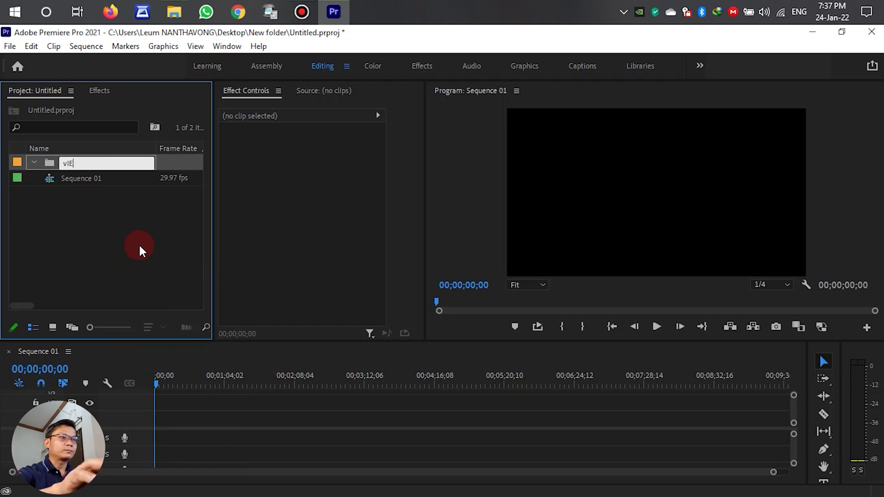
pyautogui.write('vID')
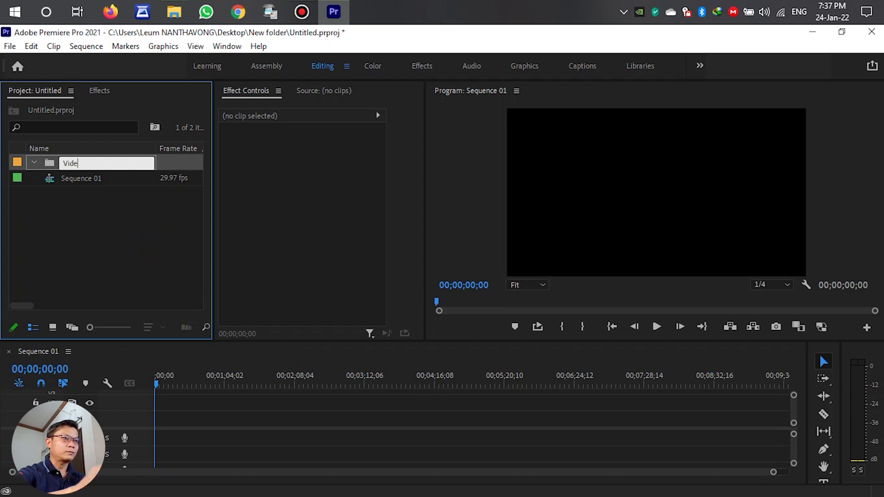
pyautogui.click(162, 223)
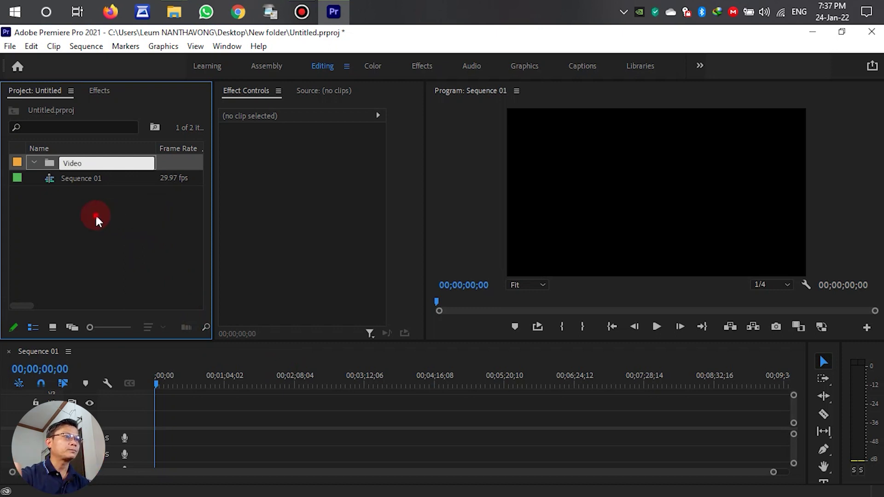
pyautogui.doubleClick(84, 157)
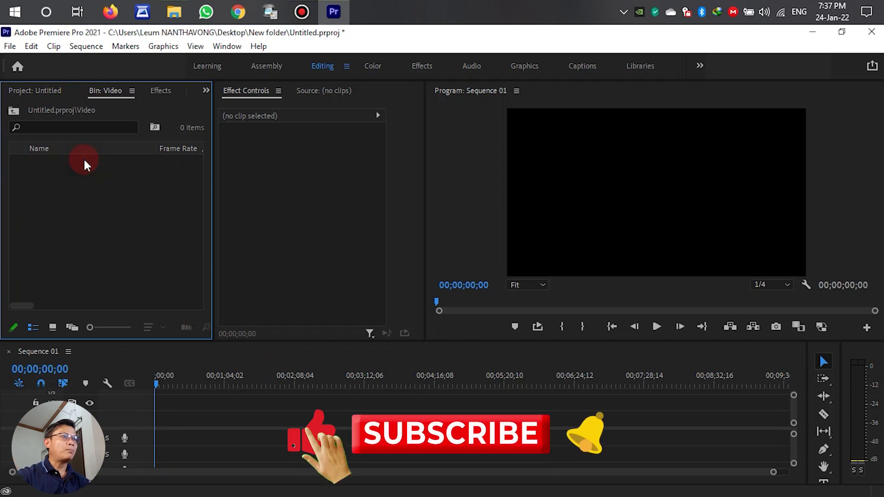
# - Import 11.avi and 12.avi into the Video bin
pyautogui.rightClick(103, 199)
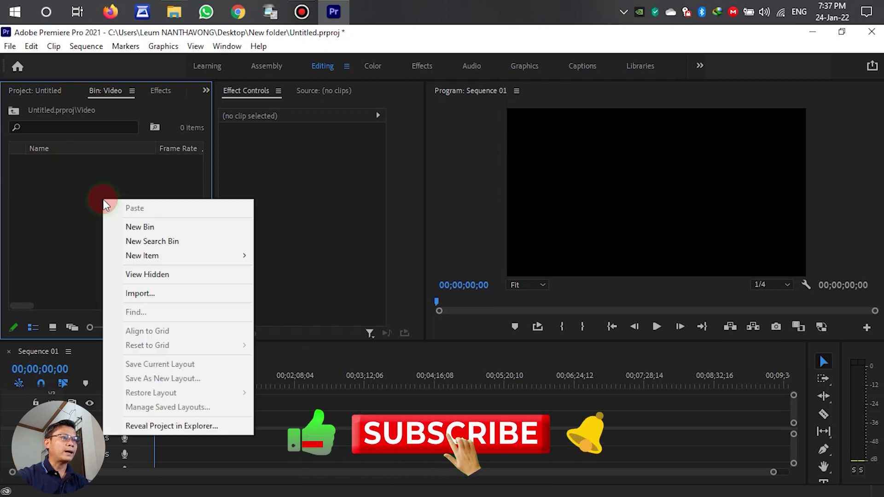
pyautogui.click(150, 294)
pyautogui.moveTo(302, 270); pyautogui.dragTo(228, 175)
pyautogui.click(727, 424)
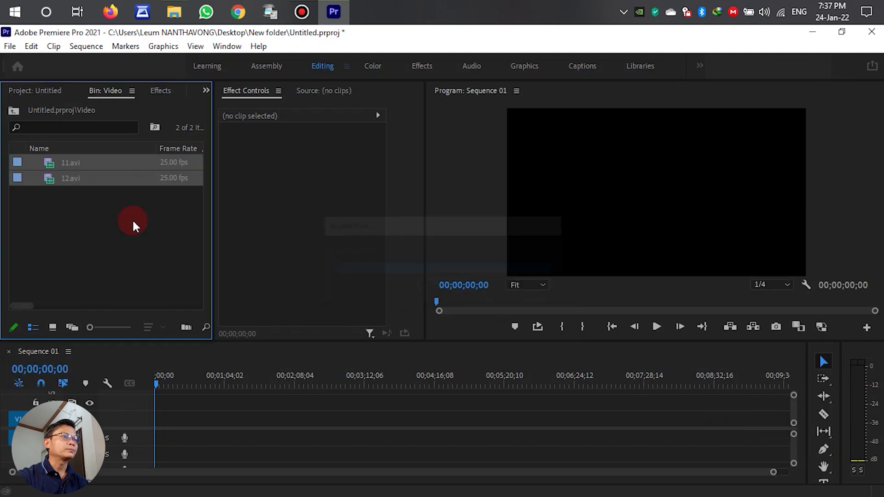
# - Drop the Video bin onto the timeline and change Sequence 01 to match the clips' 25 fps
pyautogui.click(93, 211)
pyautogui.click(68, 120)
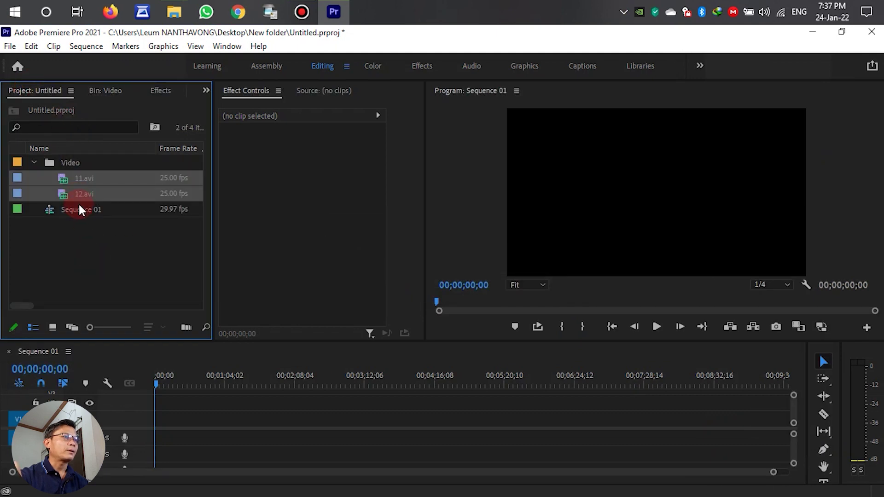
pyautogui.click(34, 162)
pyautogui.moveTo(63, 159); pyautogui.dragTo(417, 428)
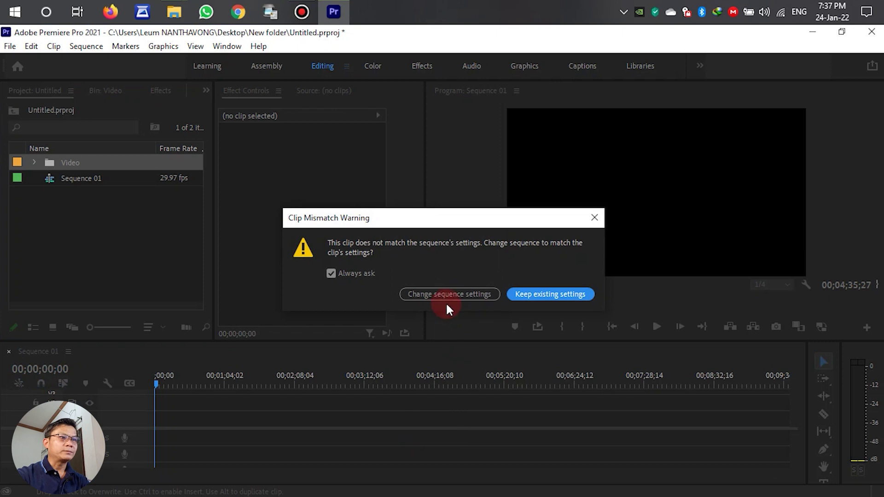
pyautogui.click(436, 294)
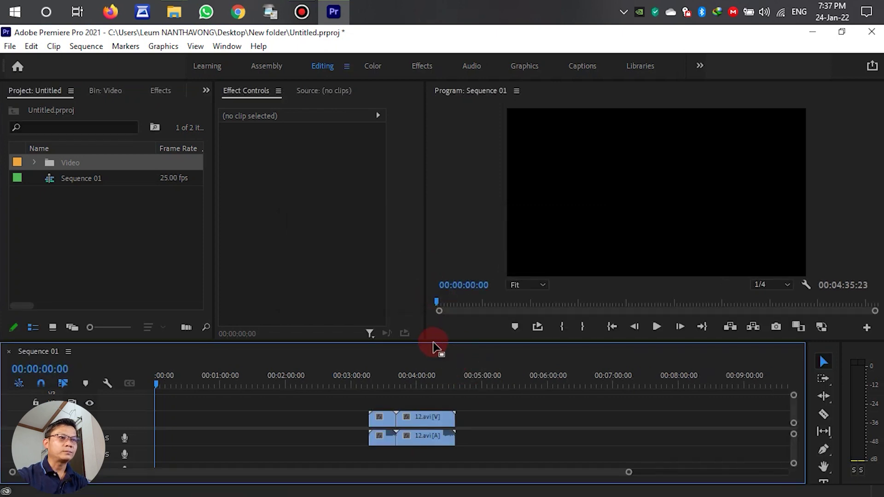
# - Enlarge the timeline and preview the footage from around 00:03:26:19, soloing audio track A1
pyautogui.moveTo(435, 341); pyautogui.dragTo(439, 321)
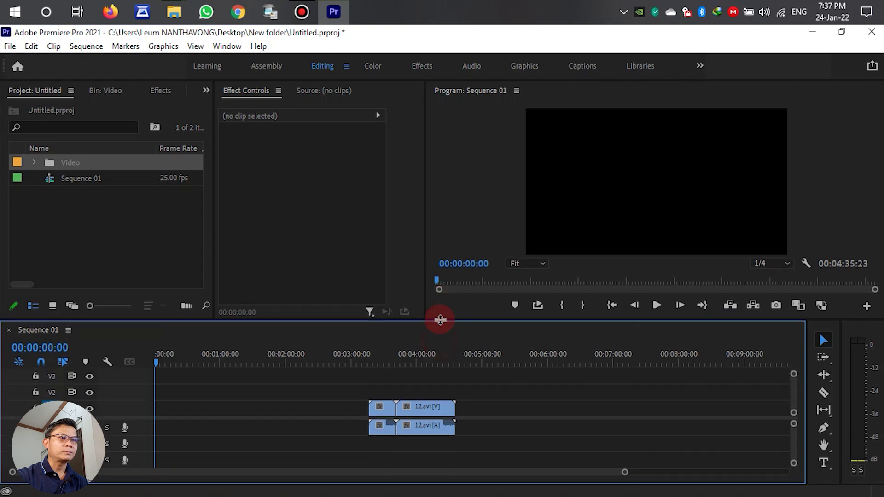
pyautogui.click(426, 343)
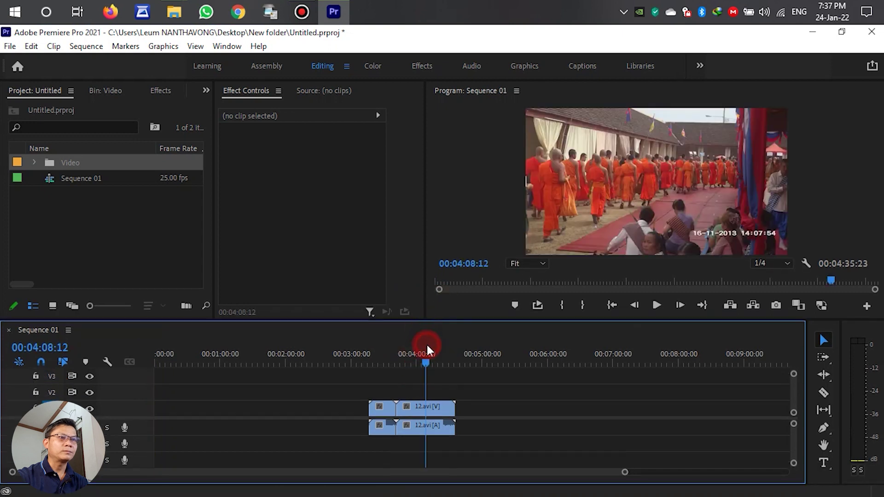
pyautogui.click(381, 358)
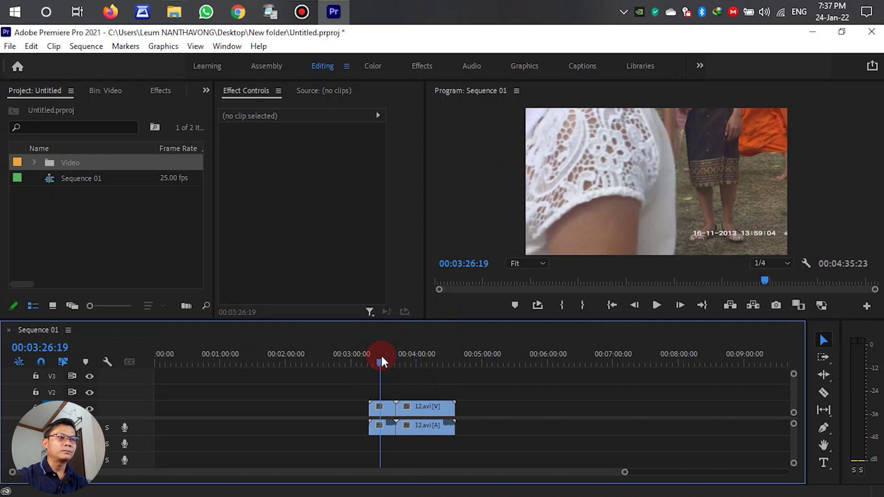
pyautogui.press('space')
pyautogui.press('space')
pyautogui.click(109, 426)
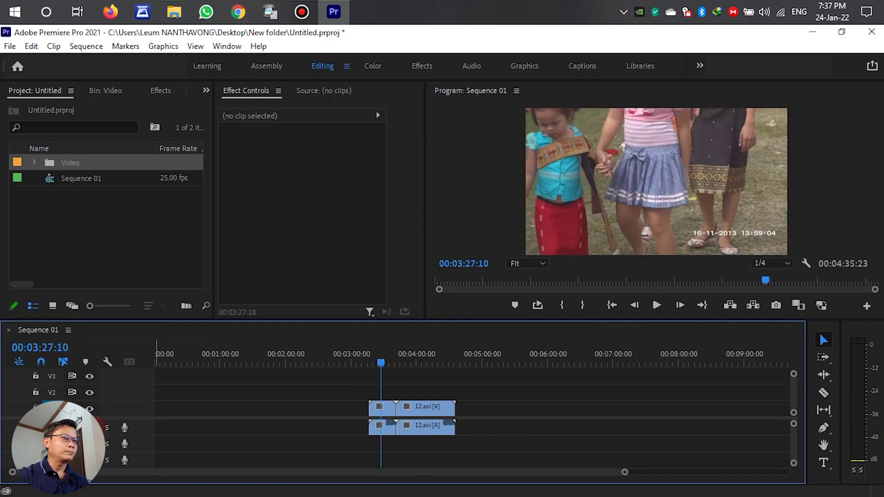
pyautogui.press('space')
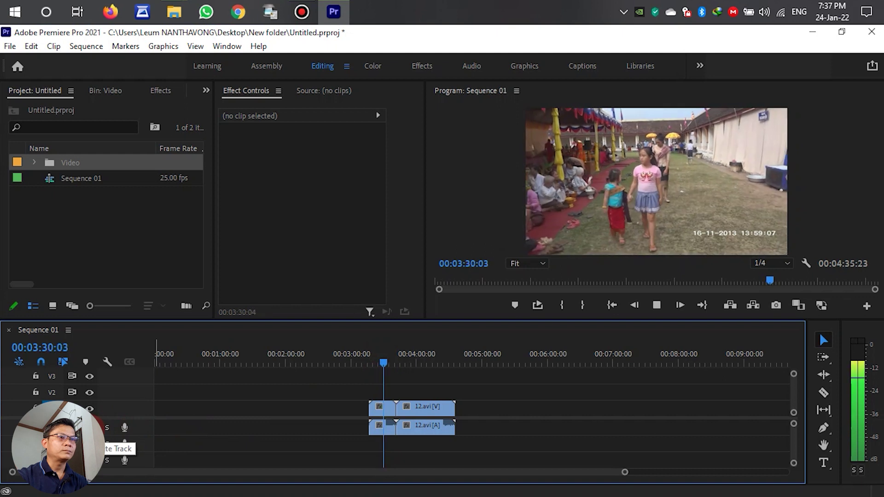
pyautogui.press('space')
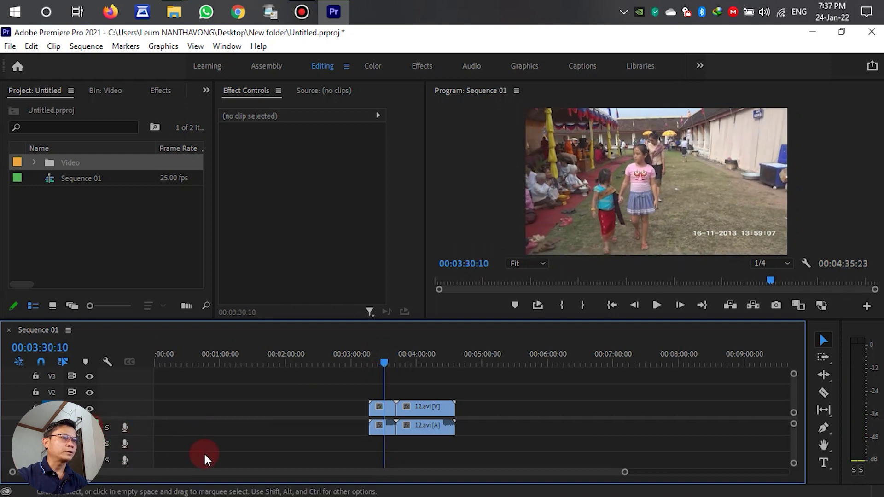
pyautogui.press('space')
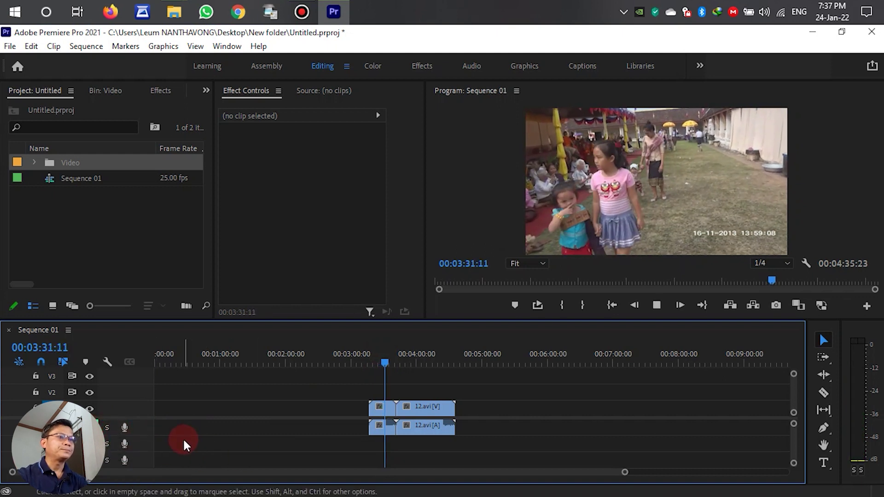
pyautogui.press('space')
# - Select the 11.avi and 12.avi clips, replay from 00:03:31:15, and zoom in on the cut
pyautogui.moveTo(352, 386); pyautogui.dragTo(449, 417)
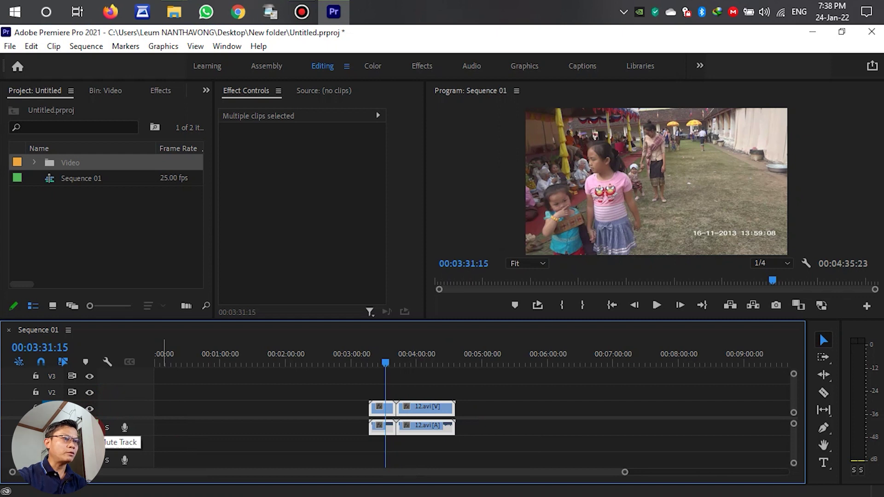
pyautogui.press('space')
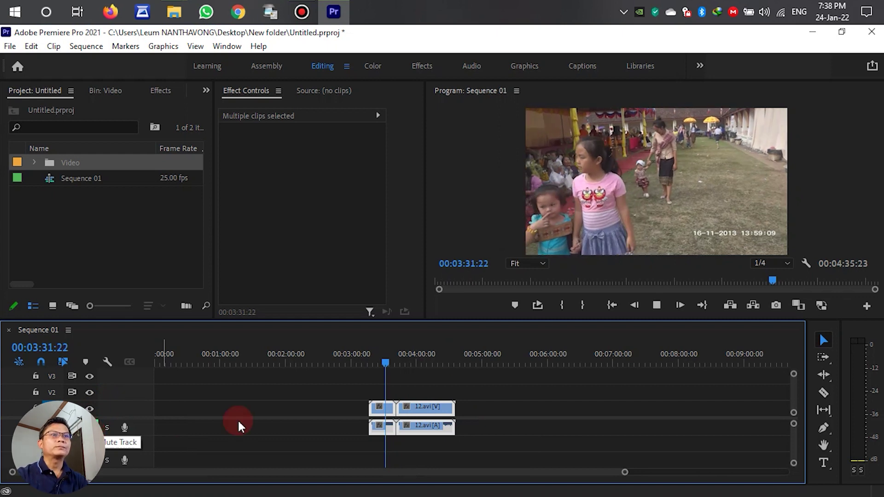
pyautogui.press('space')
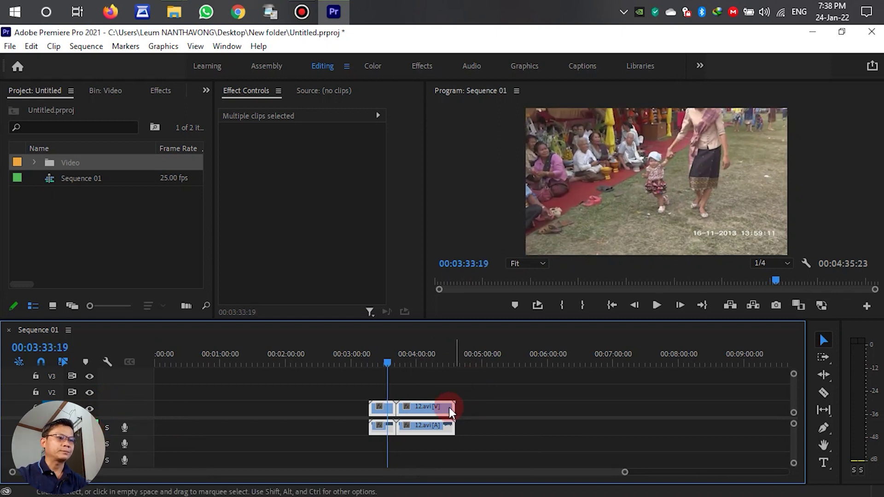
pyautogui.scroll(5, 399, 424)
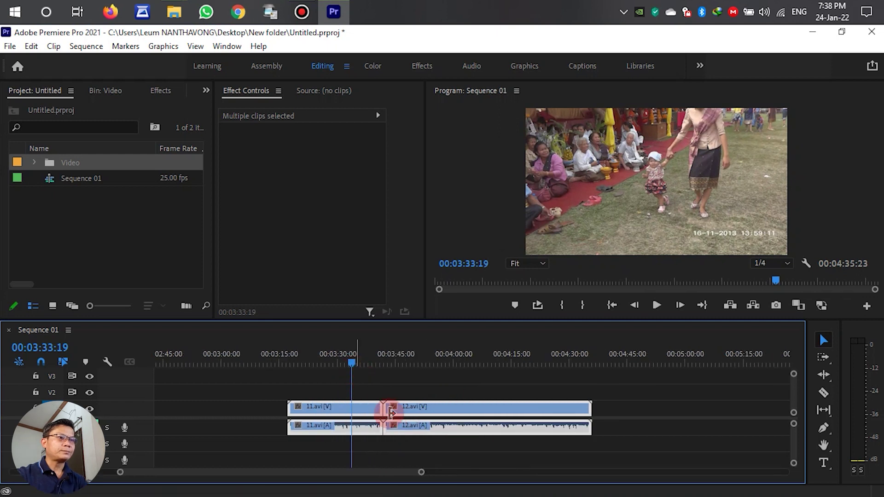
# - Apply default transitions at the 11.avi/12.avi cut despite insufficient media, then park the playhead at 00:03:34:17
pyautogui.rightClick(445, 409)
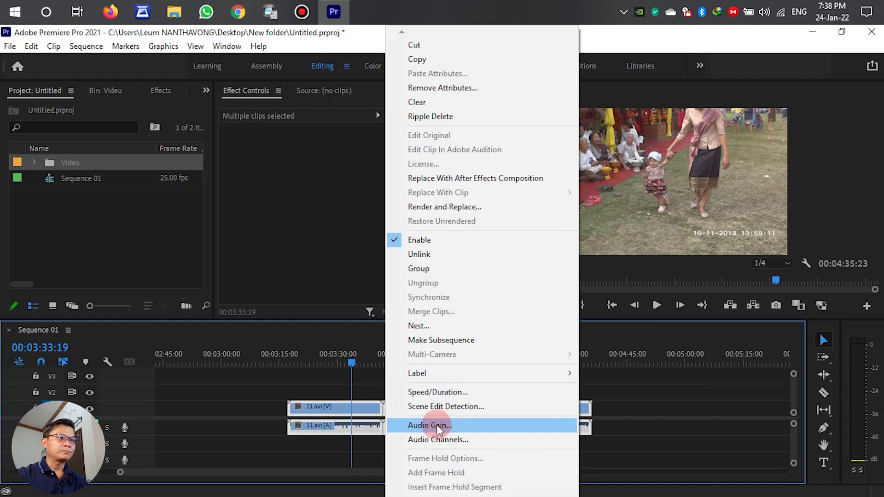
pyautogui.click(311, 389)
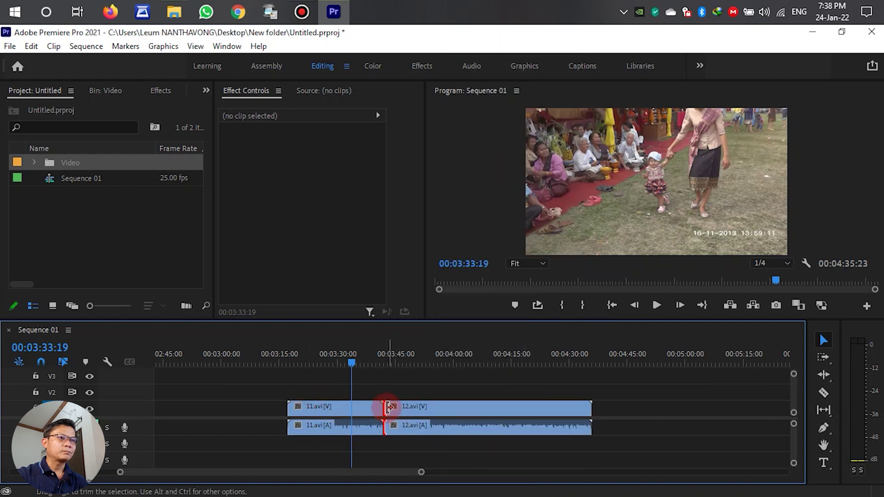
pyautogui.rightClick(387, 408)
pyautogui.click(402, 380)
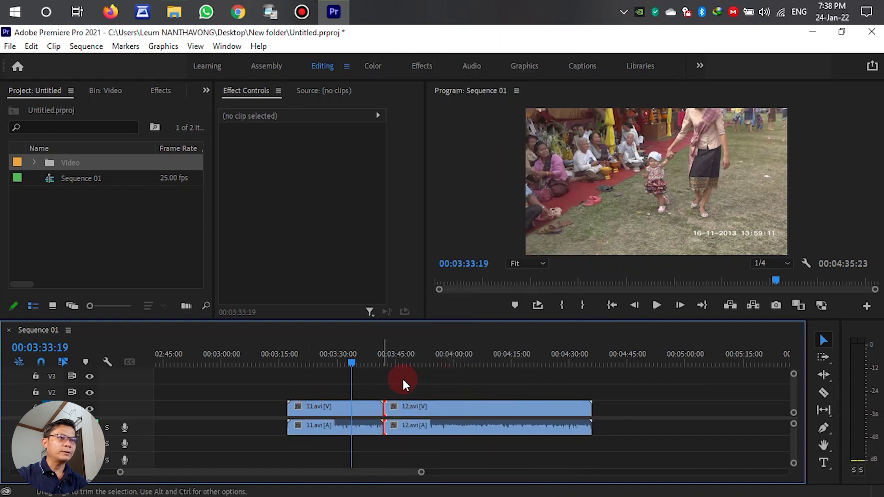
pyautogui.click(534, 283)
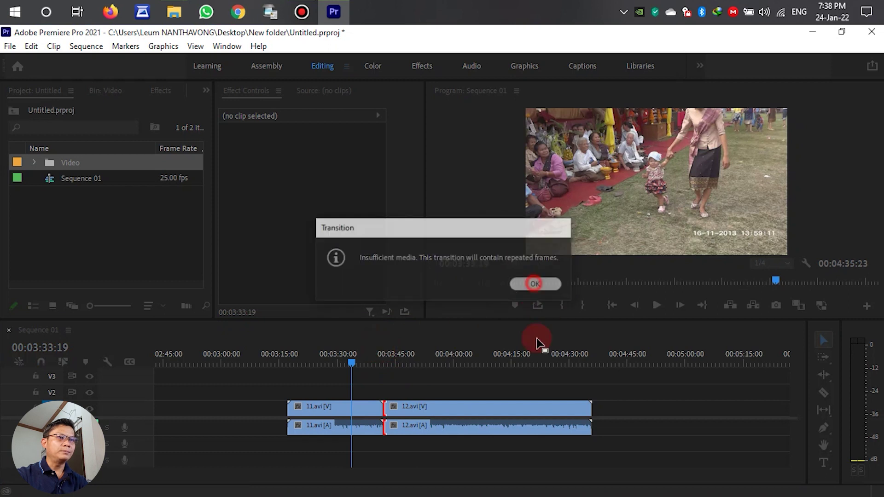
pyautogui.click(409, 364)
pyautogui.click(359, 361)
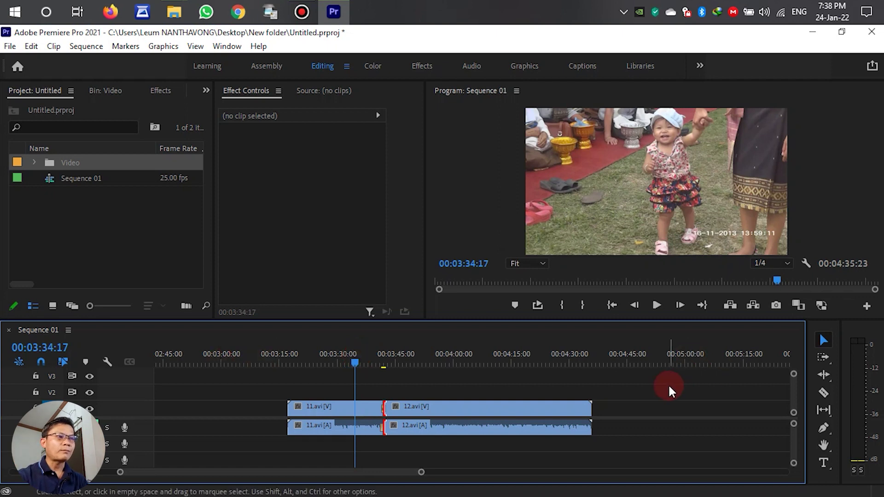
# - Type 'Happy Lao Year 2021, In Vientiane' on the video and lower it near the frame bottom
pyautogui.click(822, 462)
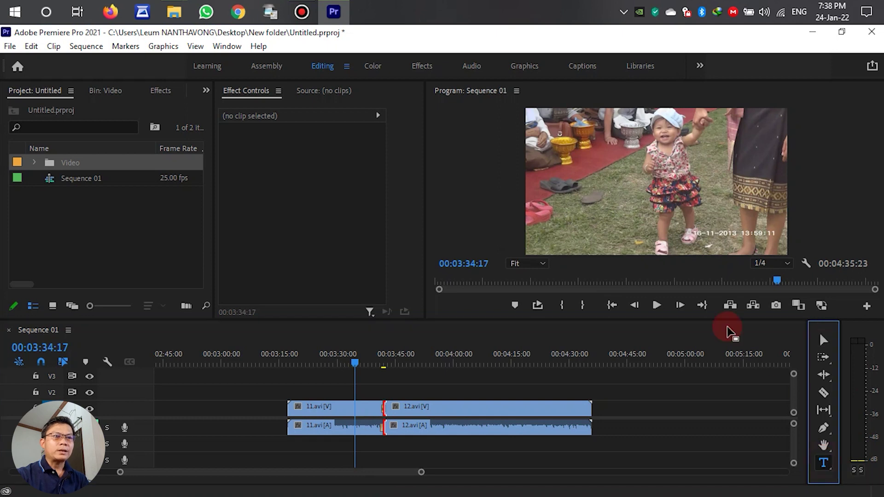
pyautogui.click(567, 222)
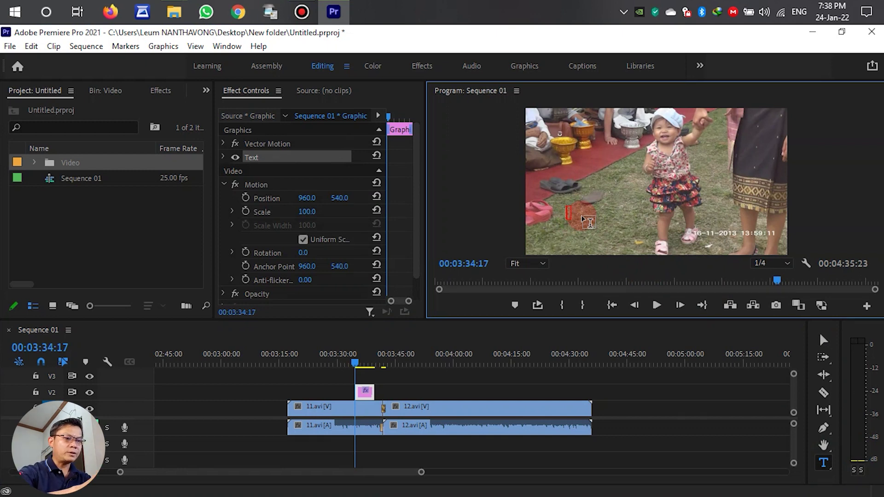
pyautogui.write('Happy')
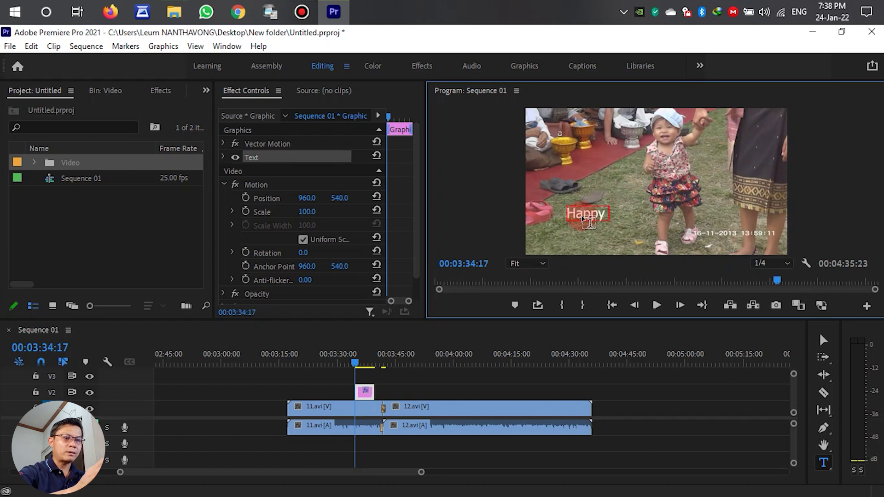
pyautogui.write(' Lao')
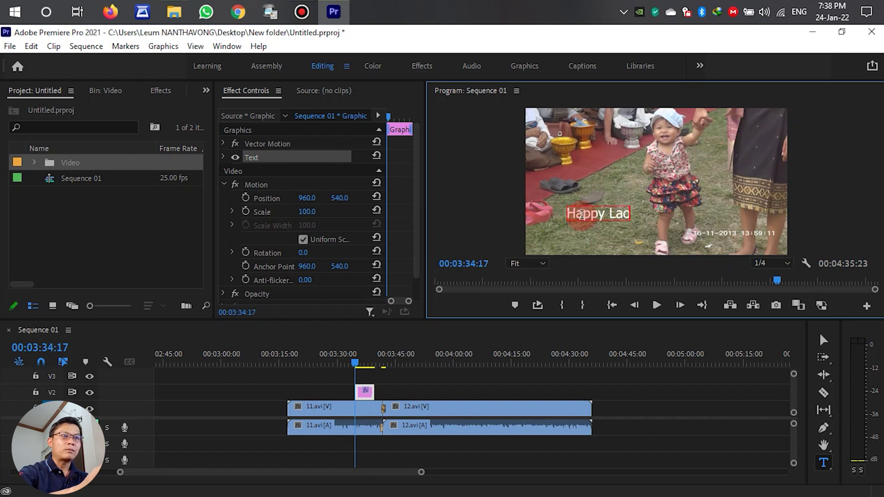
pyautogui.write(' Year')
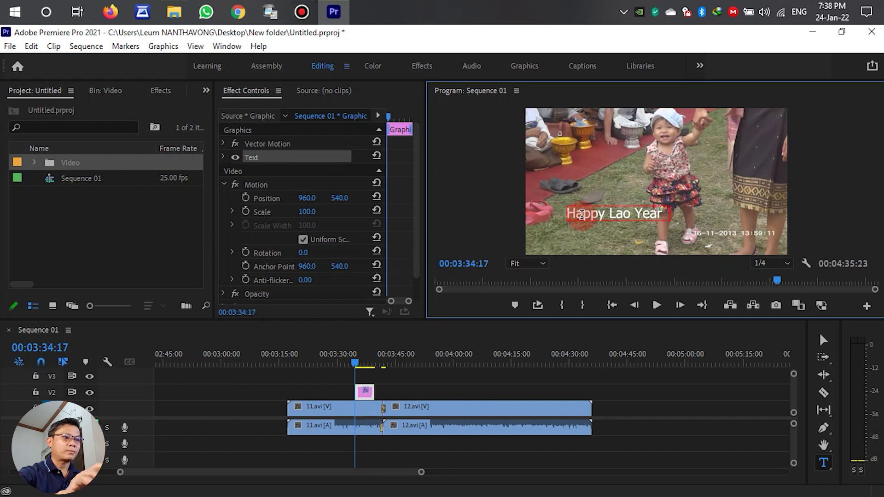
pyautogui.write('  @W@')
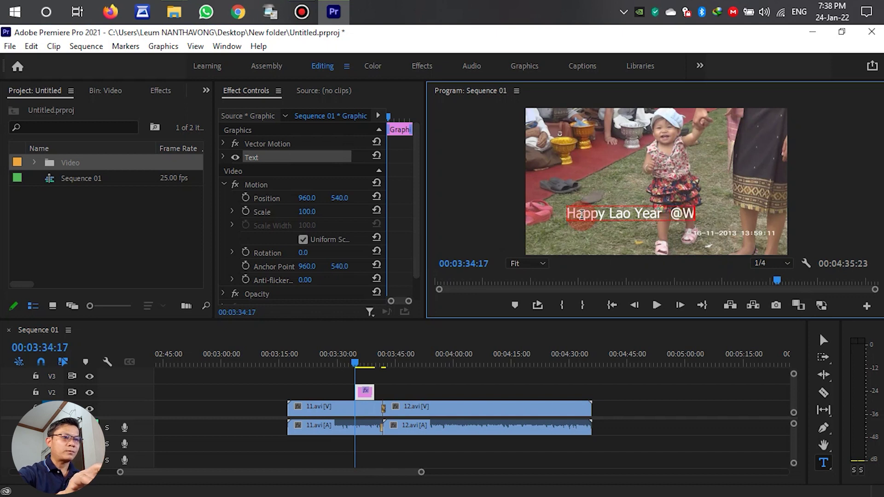
pyautogui.press('BackSpace')
pyautogui.press('BackSpace')
pyautogui.press('BackSpace')
pyautogui.press('BackSpace')
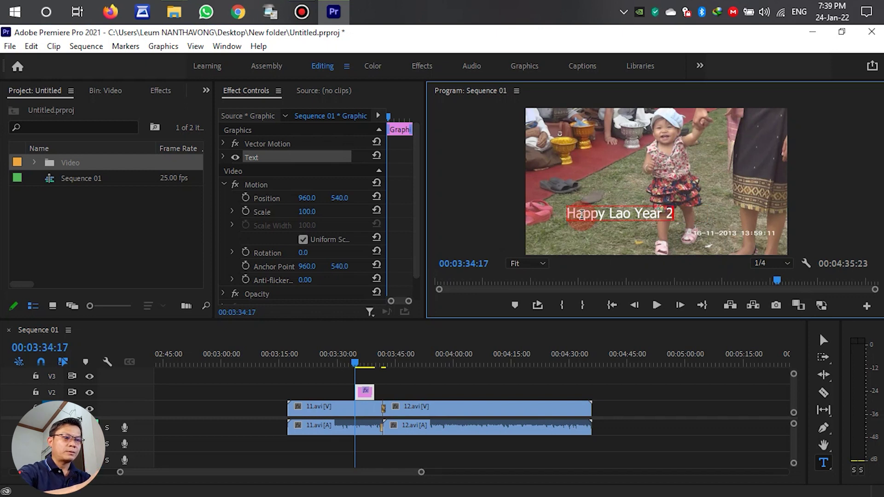
pyautogui.write('2021')
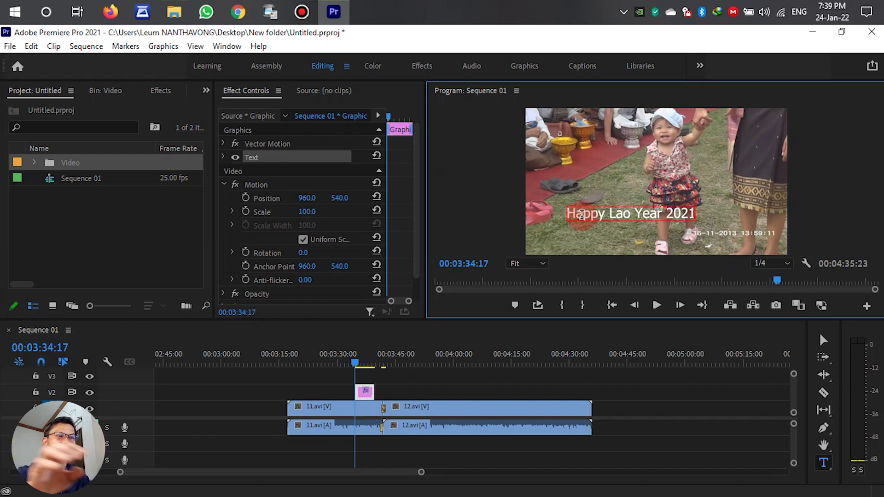
pyautogui.write(', In')
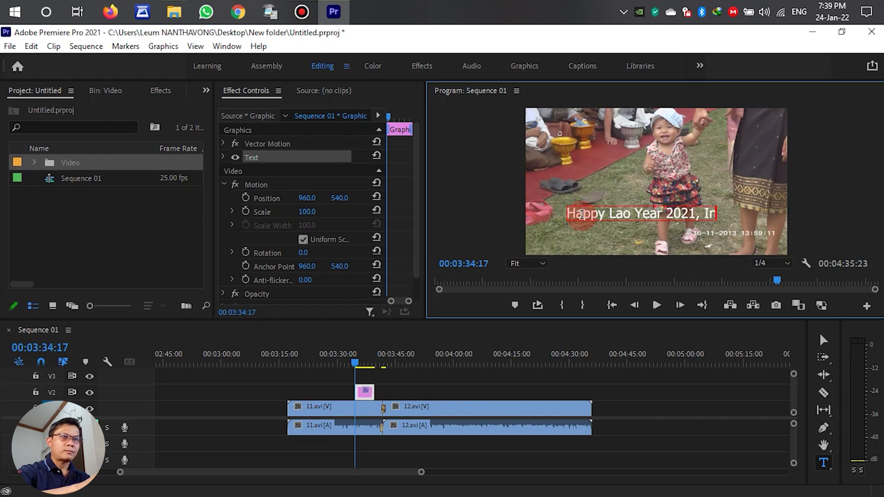
pyautogui.write(' Vientiane')
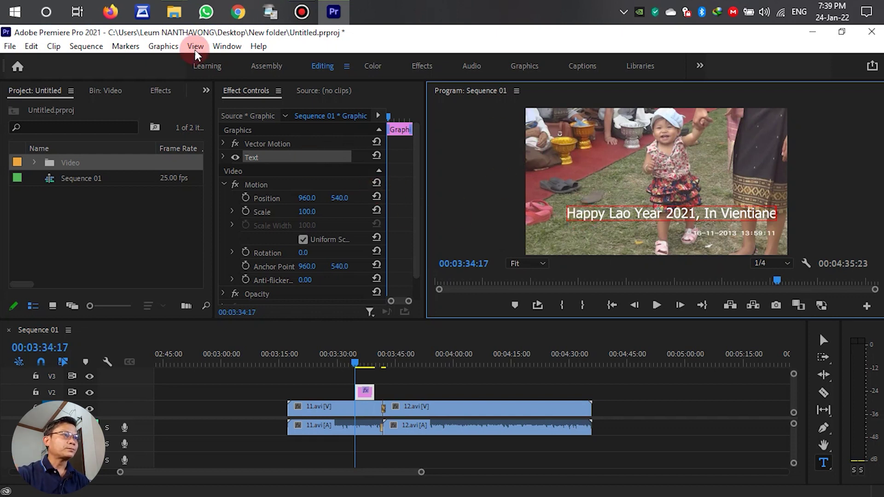
pyautogui.click(822, 342)
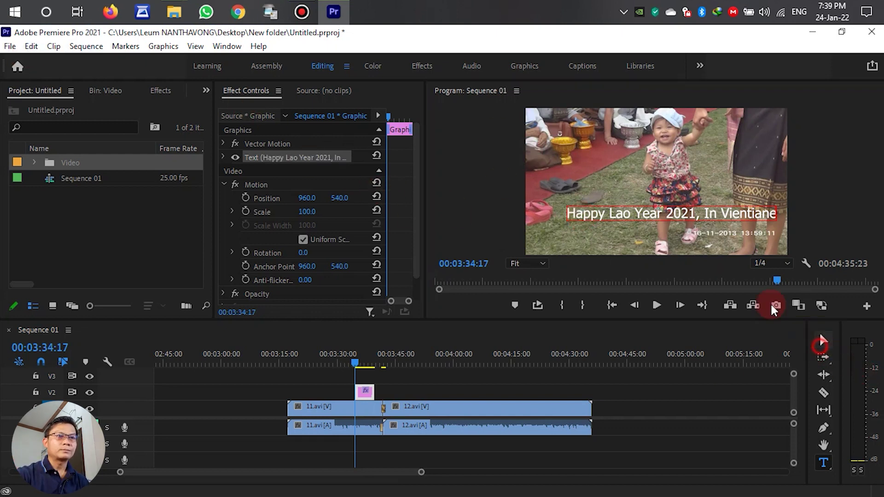
pyautogui.moveTo(629, 217); pyautogui.dragTo(624, 243)
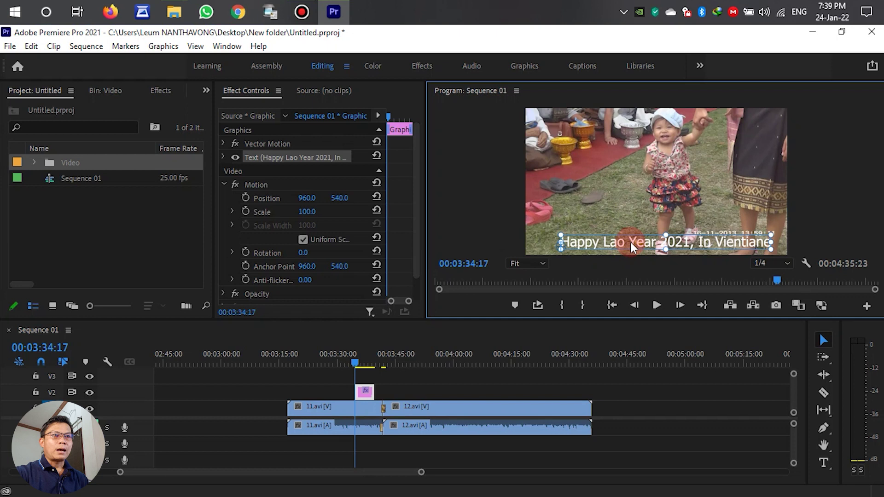
# - Turn on a stroke for the title text and set its colour to near-black 0B0808
pyautogui.doubleClick(631, 242)
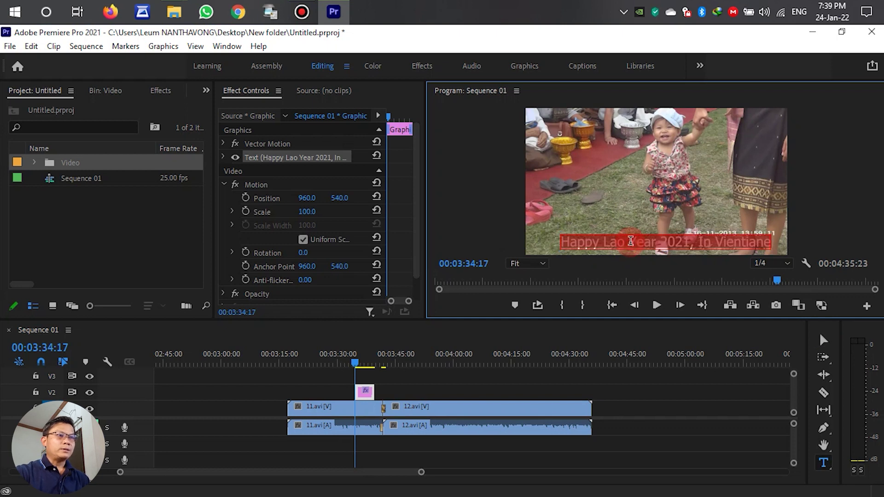
pyautogui.click(630, 242)
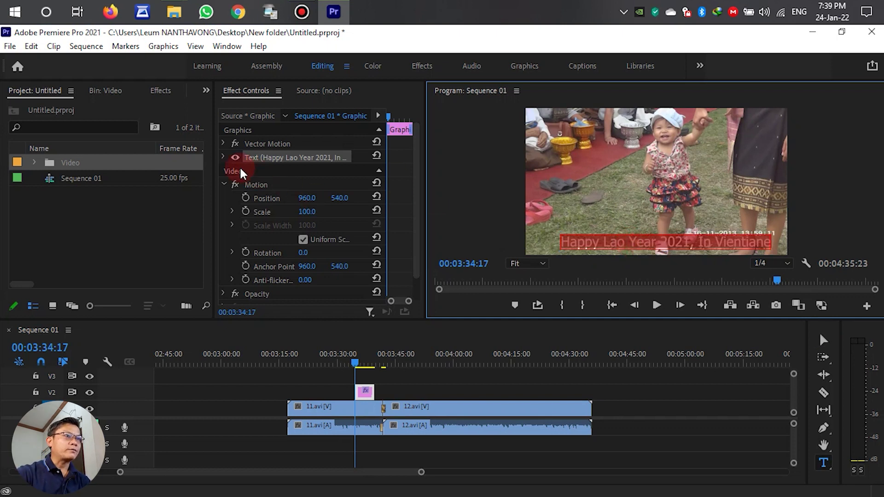
pyautogui.click(223, 158)
pyautogui.moveTo(213, 192); pyautogui.dragTo(107, 194)
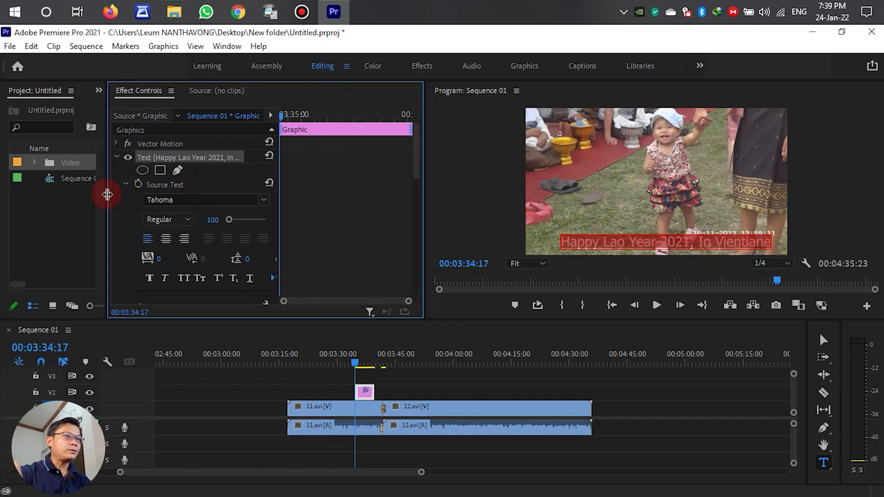
pyautogui.scroll(-4, 173, 225)
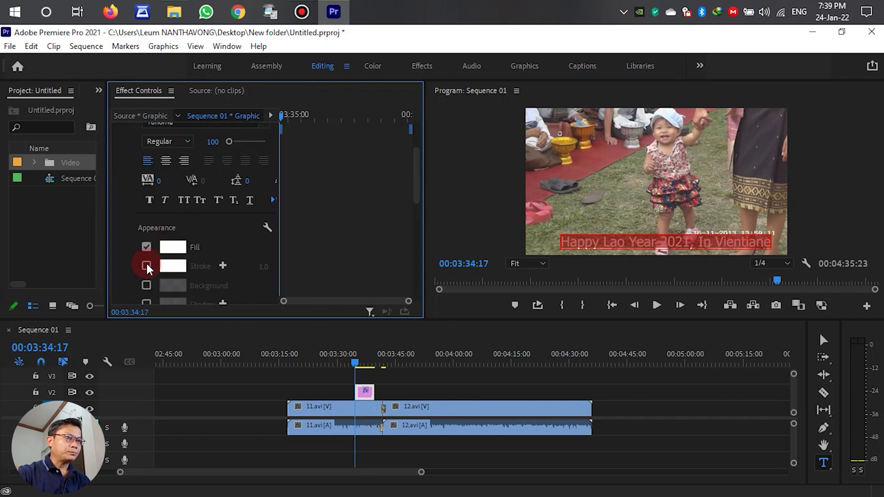
pyautogui.click(147, 266)
pyautogui.click(179, 267)
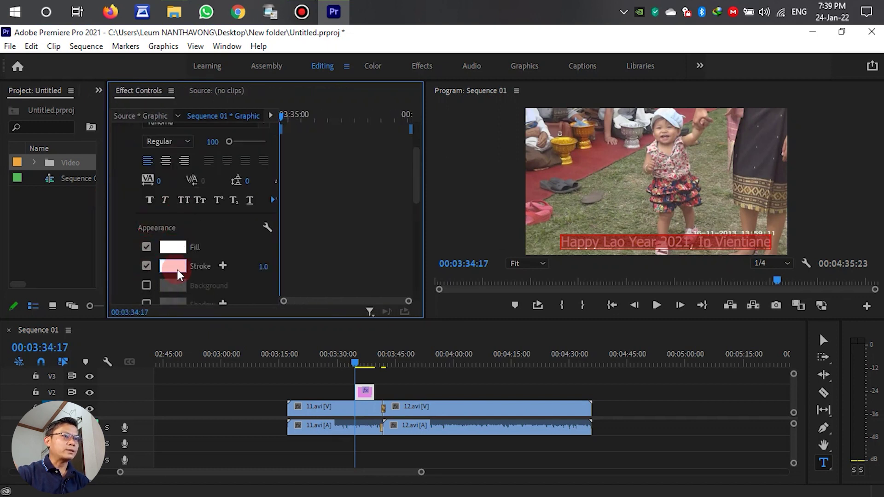
pyautogui.moveTo(256, 189)
pyautogui.mouseDown()
pyautogui.moveTo(247, 170)
pyautogui.moveTo(228, 163)
pyautogui.mouseUp()
pyautogui.click(478, 157)
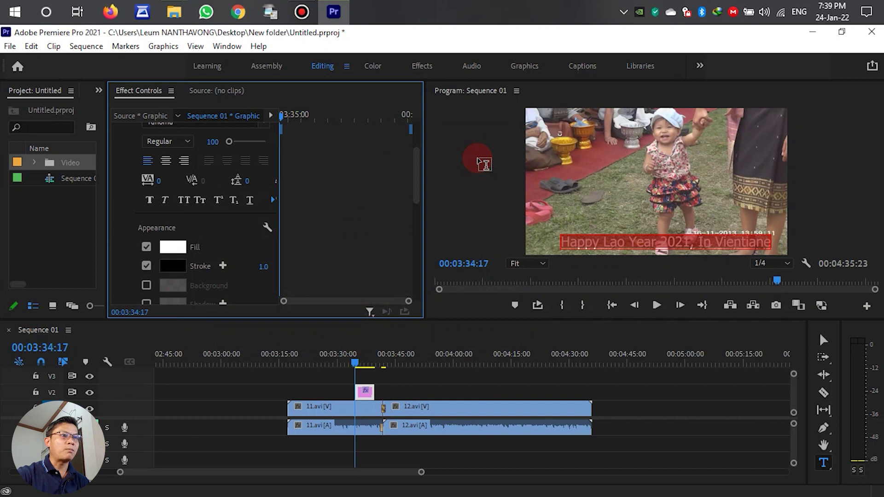
# - Set the title's stroke width to 15.0 and reselect the title
pyautogui.moveTo(278, 263)
pyautogui.mouseDown()
pyautogui.moveTo(261, 270)
pyautogui.moveTo(288, 270)
pyautogui.moveTo(249, 266)
pyautogui.mouseUp()
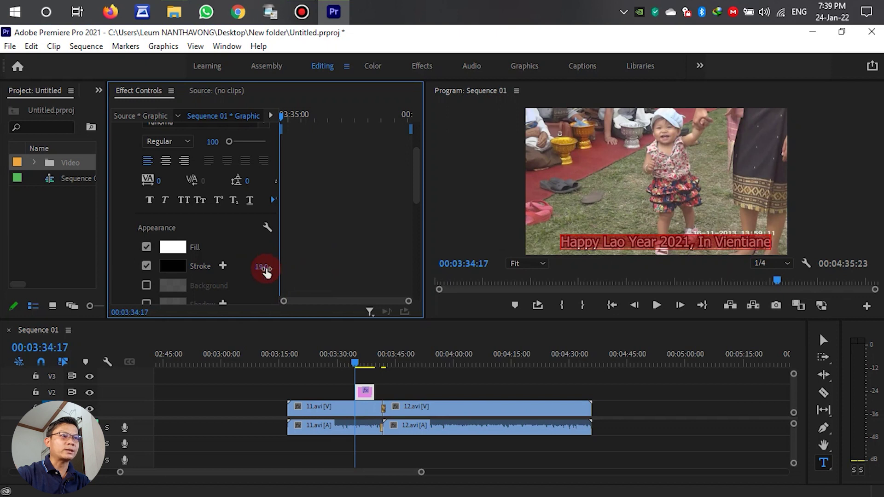
pyautogui.click(249, 261)
pyautogui.write('1')
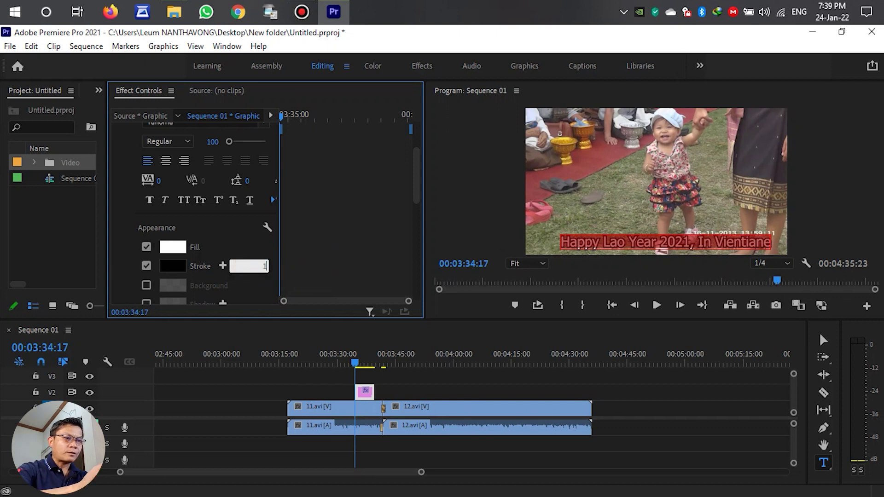
pyautogui.write('5')
pyautogui.click(249, 266)
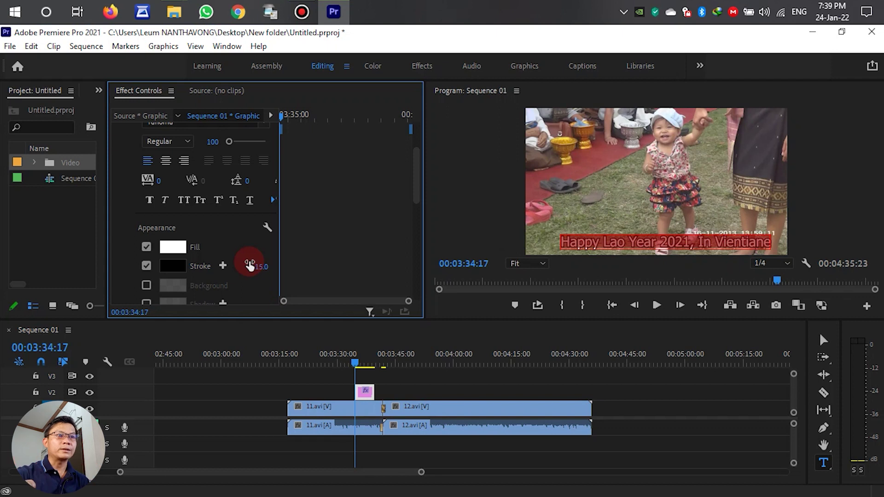
pyautogui.click(592, 244)
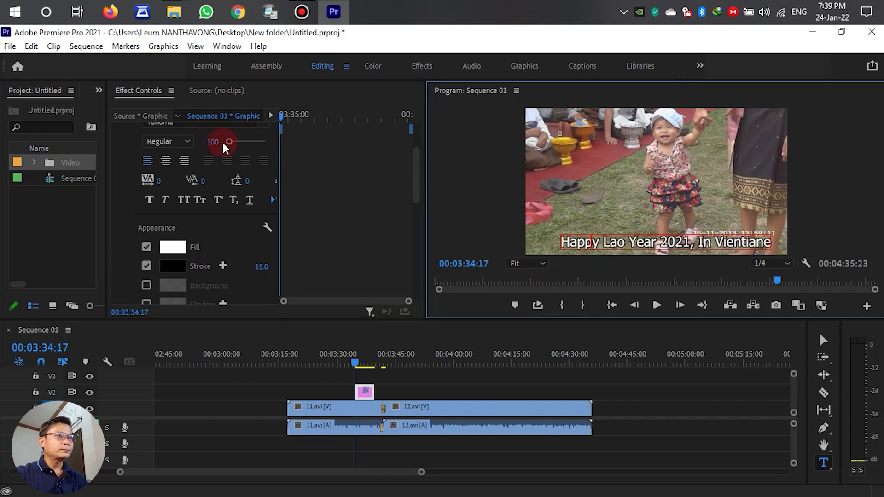
pyautogui.click(824, 341)
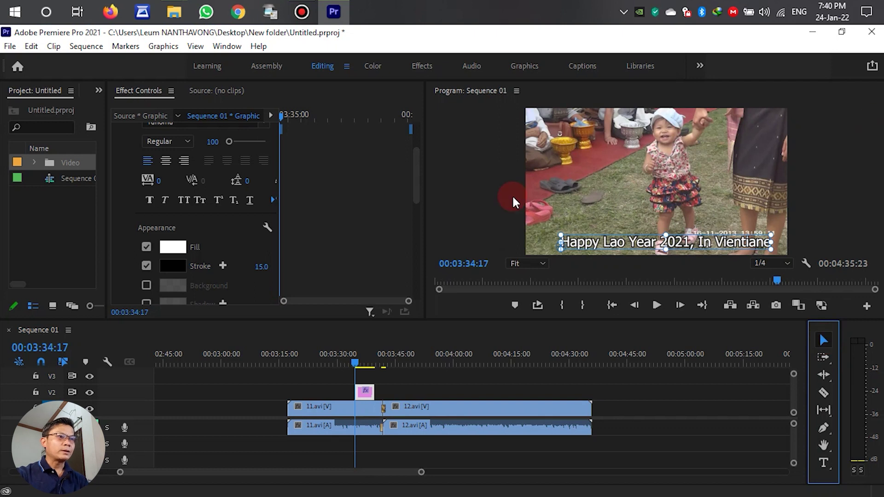
# - Lengthen the title clip on V2 and select it to show its properties
pyautogui.moveTo(367, 392); pyautogui.dragTo(427, 392)
pyautogui.click(391, 391)
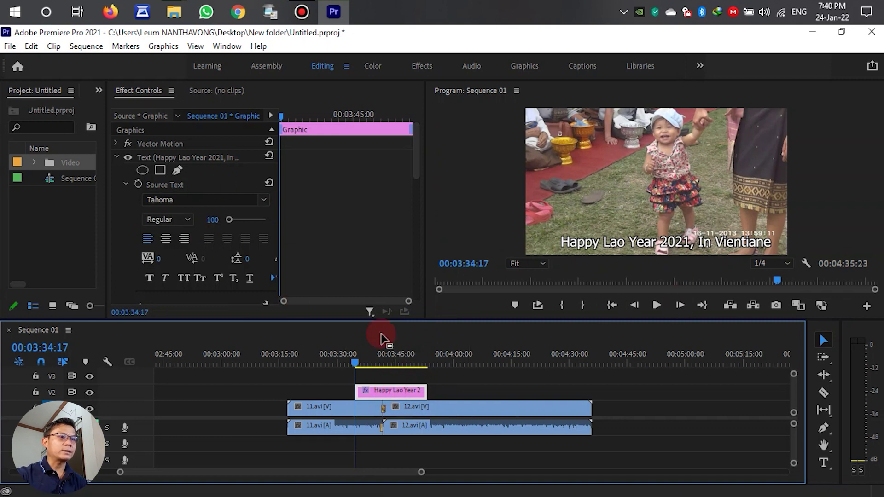
pyautogui.click(52, 392)
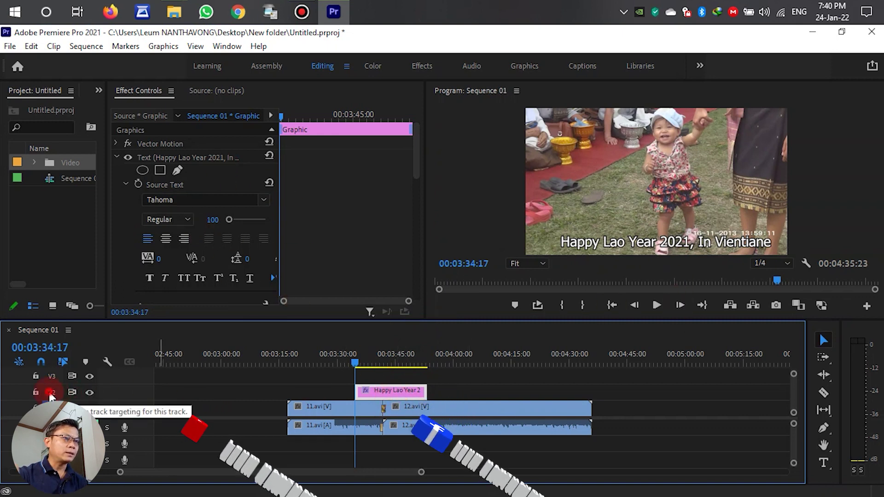
pyautogui.click(394, 379)
pyautogui.click(392, 391)
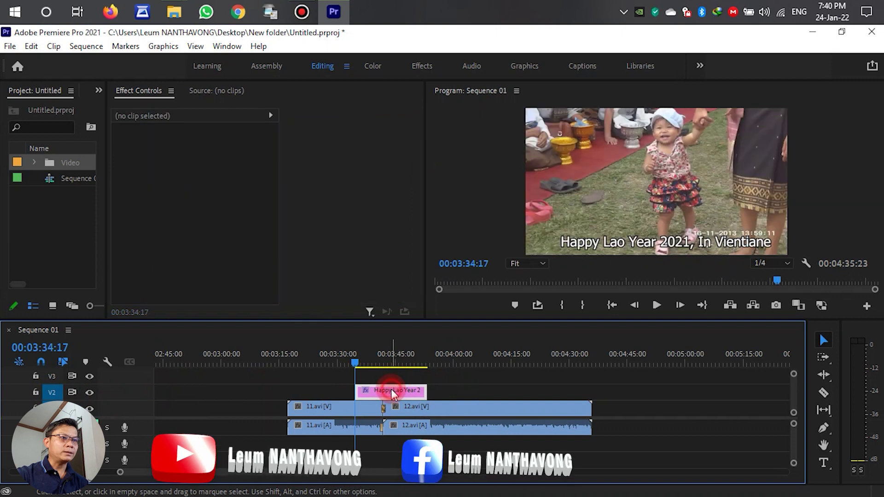
pyautogui.click(316, 231)
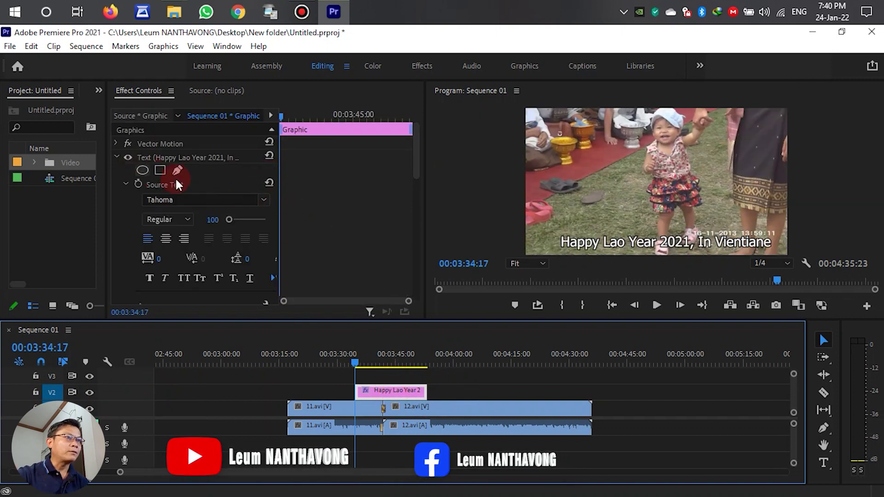
# - Enable Position animation with a first keyframe at 257.9, 1017.4
pyautogui.scroll(-3, 233, 192)
pyautogui.scroll(-4, 257, 211)
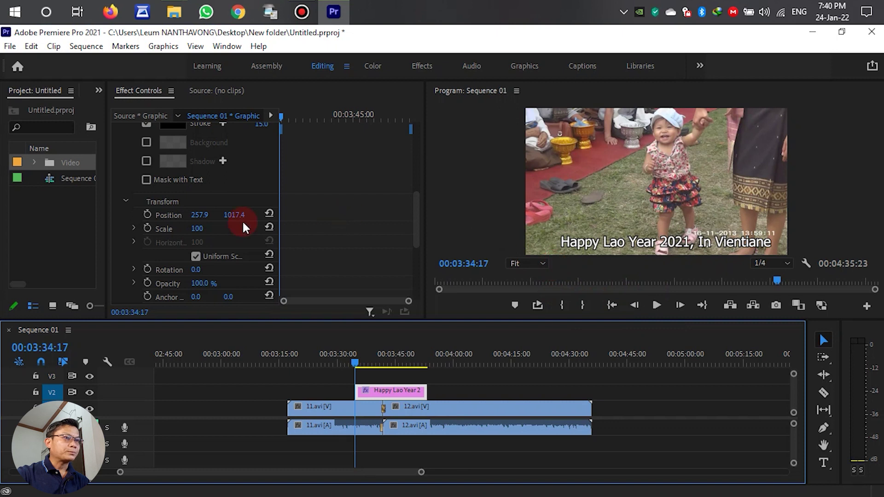
pyautogui.click(148, 213)
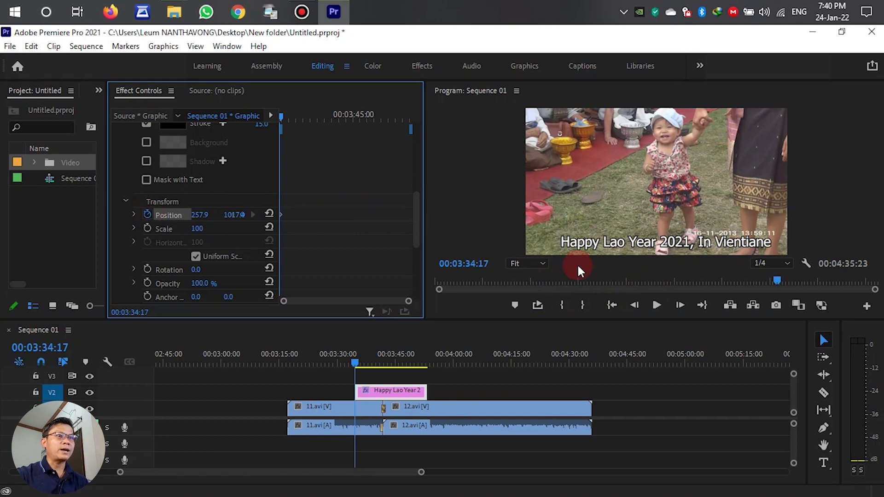
pyautogui.click(407, 391)
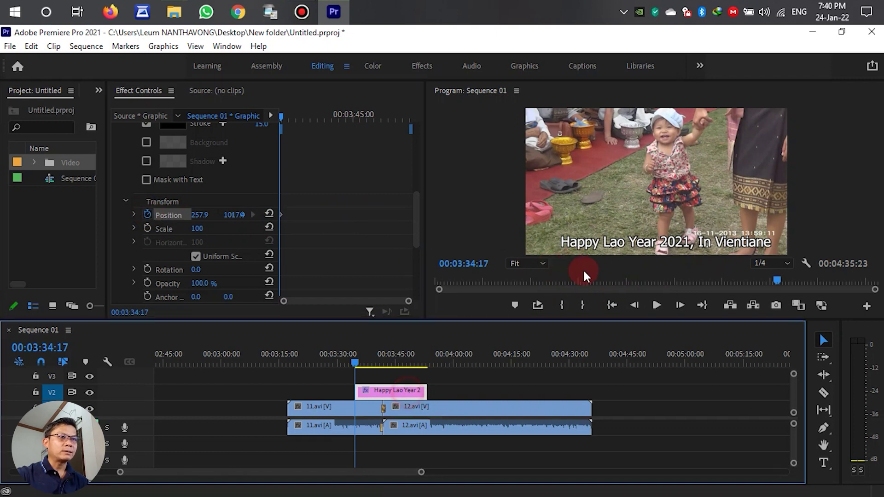
pyautogui.click(576, 245)
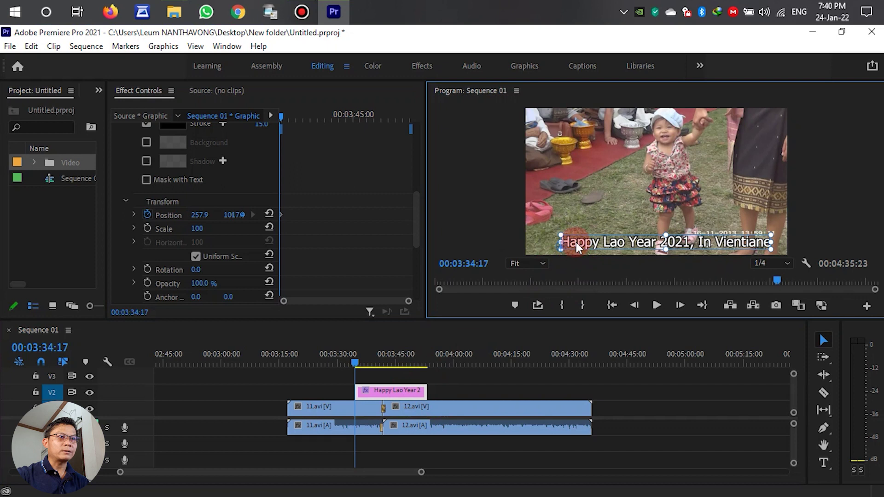
# - Start the title off-frame right, then keyframe it off-frame left (-1590.1, 1017.4) at 00:03:47:08
pyautogui.moveTo(575, 242); pyautogui.dragTo(793, 243)
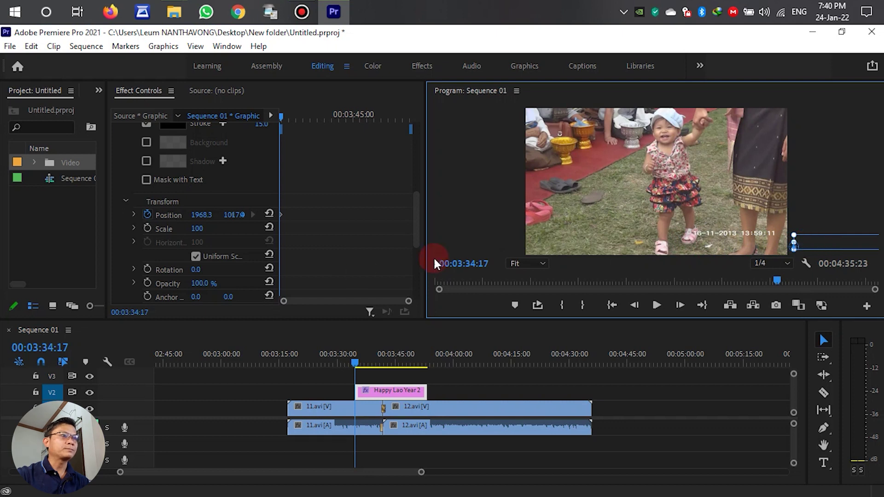
pyautogui.click(358, 364)
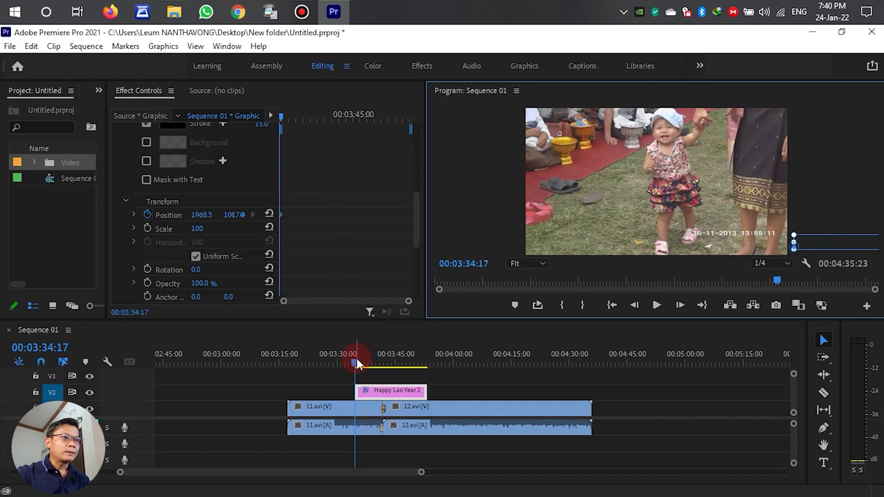
pyautogui.moveTo(358, 362); pyautogui.dragTo(406, 371)
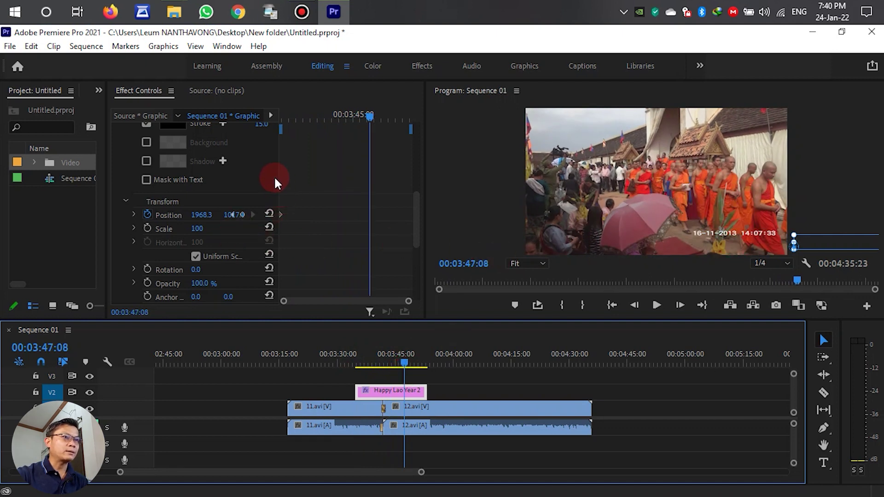
pyautogui.moveTo(278, 173); pyautogui.dragTo(325, 197)
pyautogui.click(283, 214)
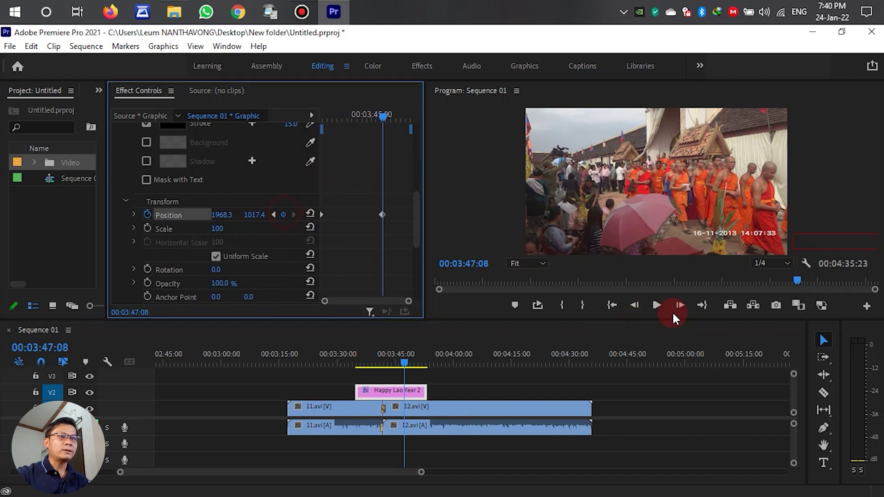
pyautogui.click(813, 242)
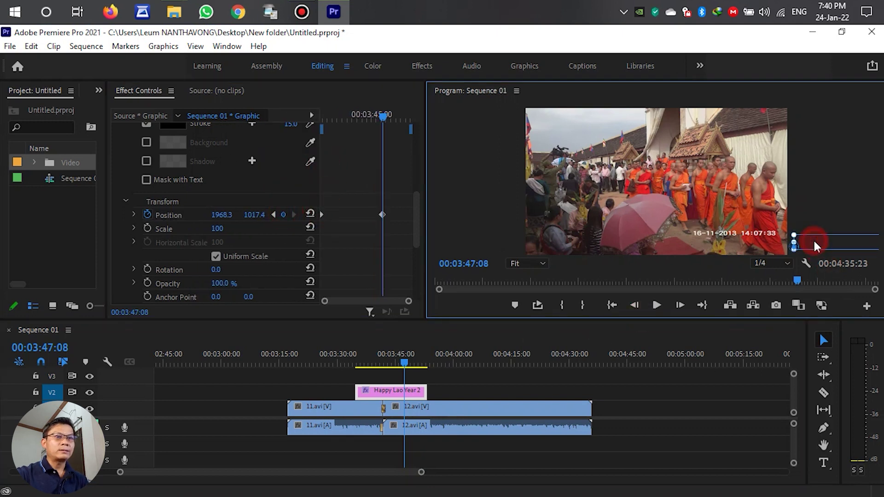
pyautogui.moveTo(813, 239); pyautogui.dragTo(330, 248)
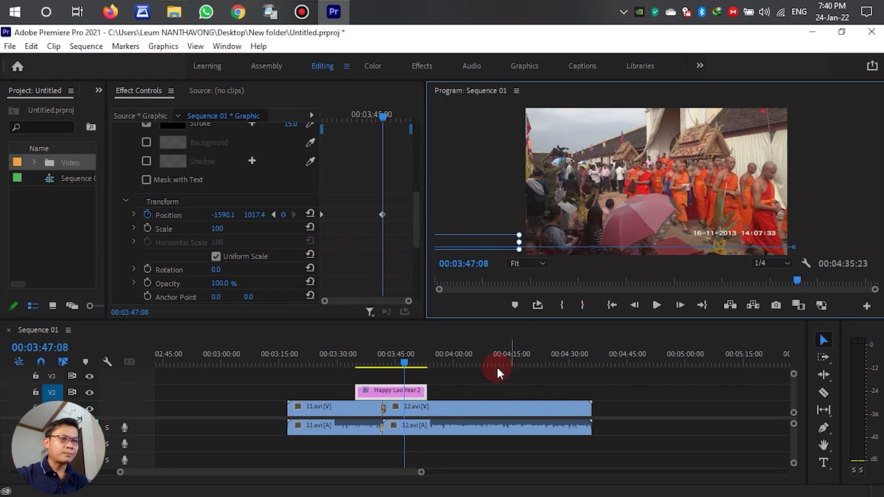
pyautogui.moveTo(403, 363); pyautogui.dragTo(352, 360)
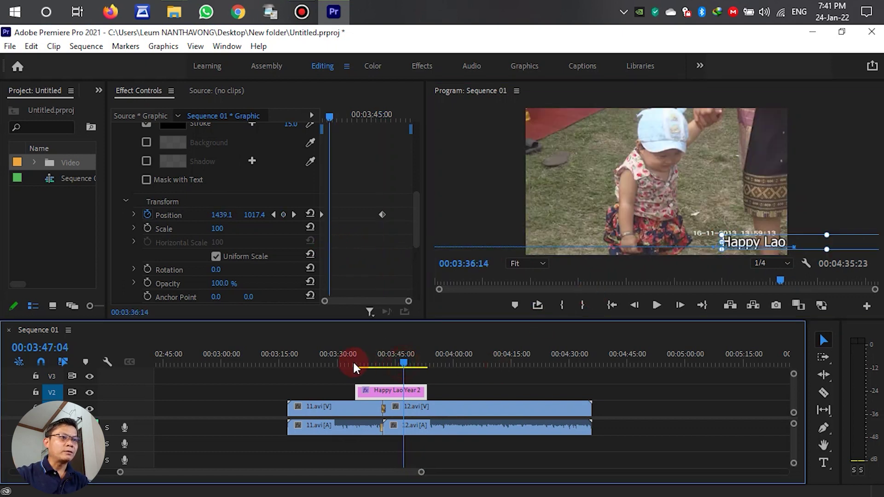
pyautogui.press('space')
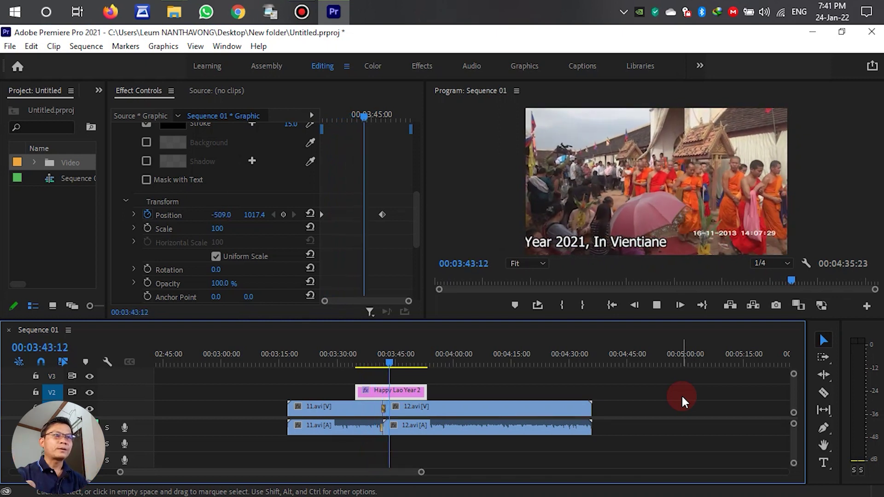
pyautogui.press('space')
pyautogui.press('space')
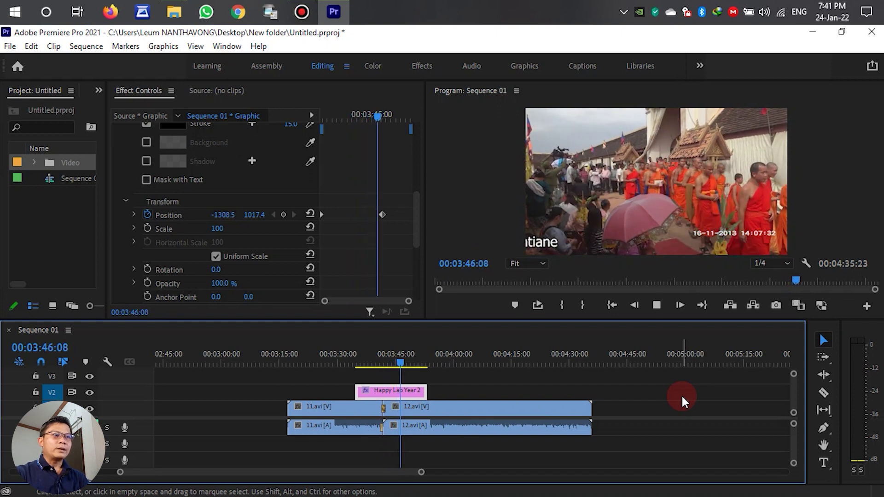
pyautogui.press('space')
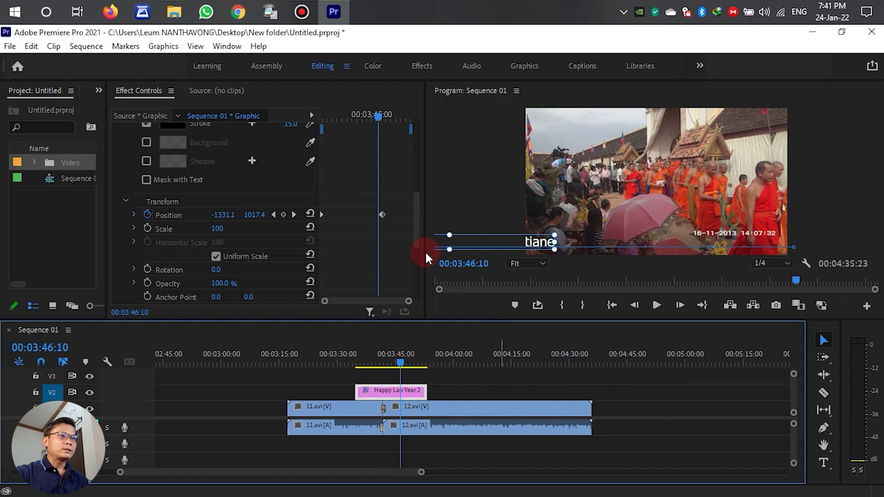
# - Move the title's ending Position keyframe later and play back to check the timing
pyautogui.click(306, 175)
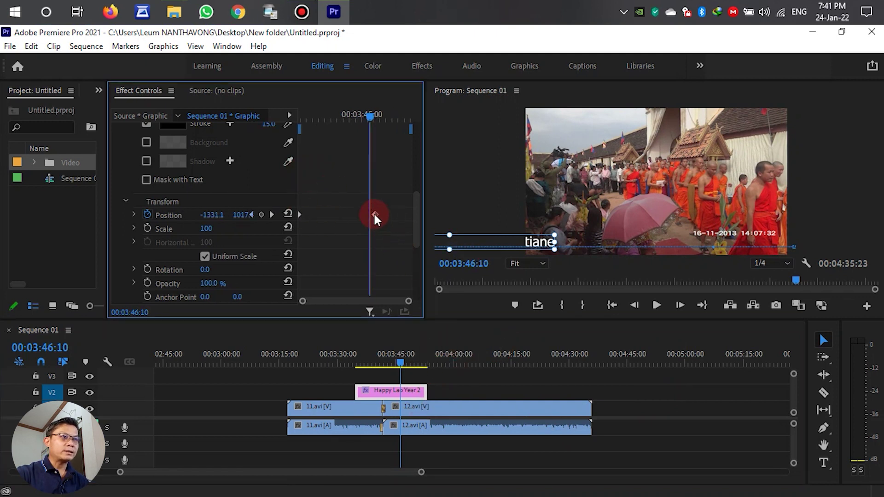
pyautogui.moveTo(374, 214); pyautogui.dragTo(408, 219)
pyautogui.press('space')
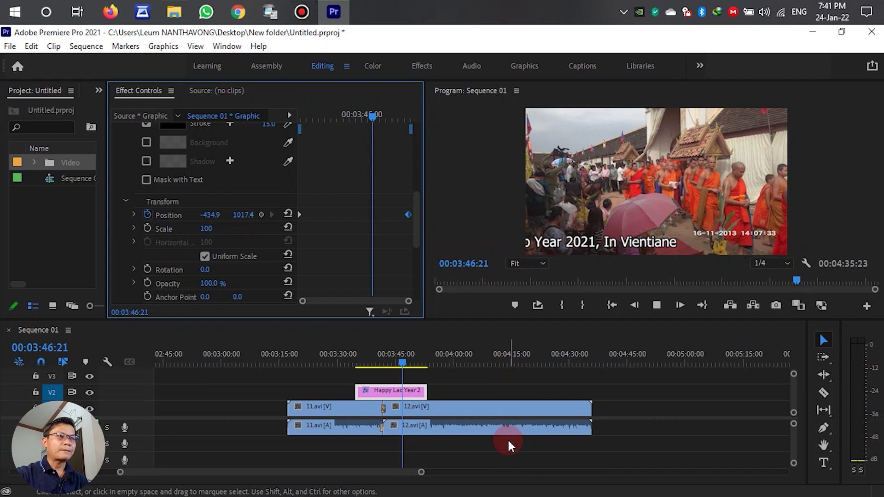
# - Nudge the starting Position keyframe slightly later and preview the slide, stopping at 00:03:54:23
pyautogui.click(357, 362)
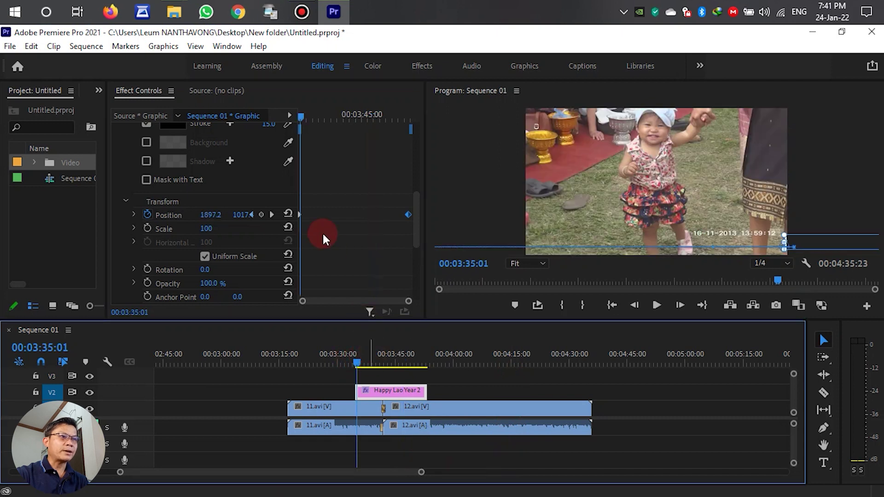
pyautogui.moveTo(299, 213); pyautogui.dragTo(308, 213)
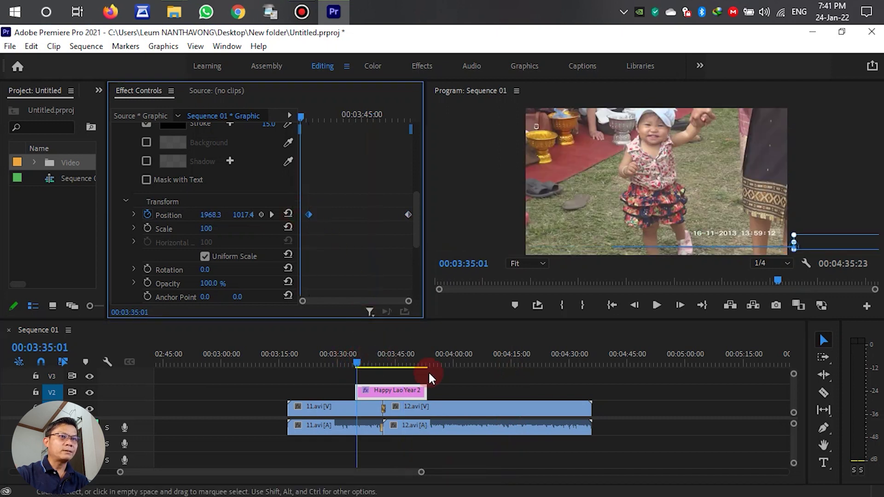
pyautogui.press('space')
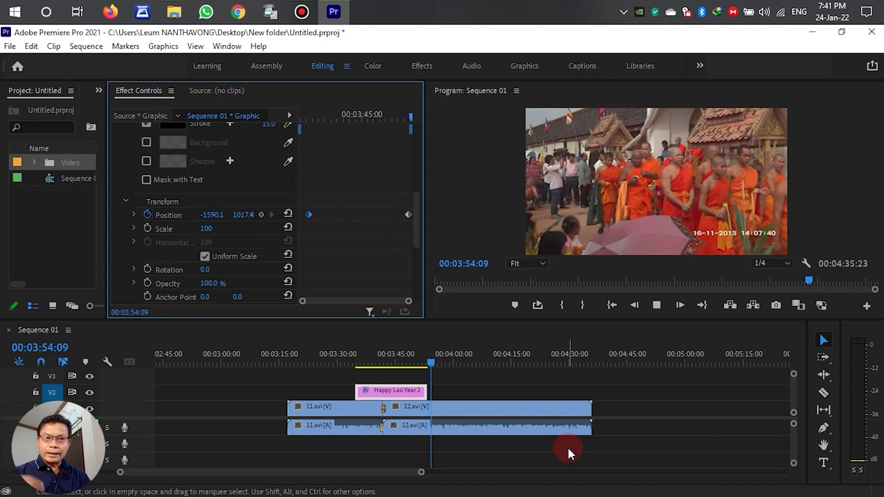
pyautogui.press('space')
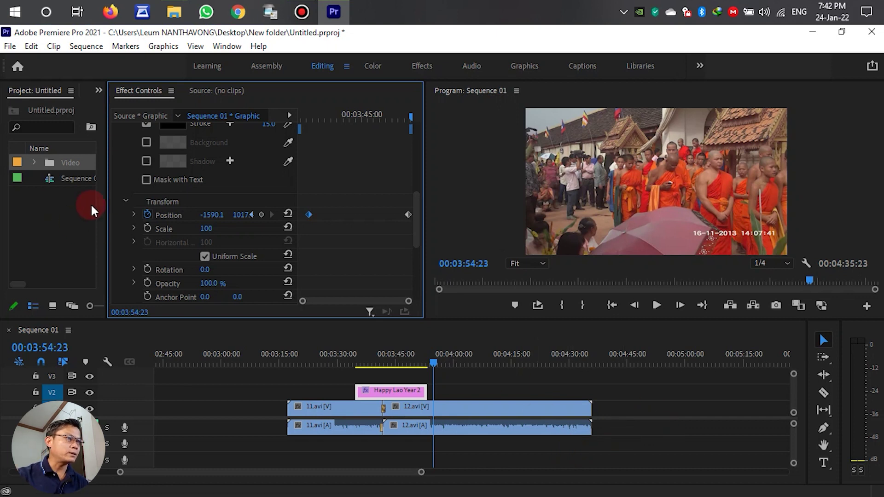
# - Create a new 1920×1080 Color Matte from the Project panel
pyautogui.moveTo(110, 158); pyautogui.dragTo(189, 154)
pyautogui.rightClick(79, 222)
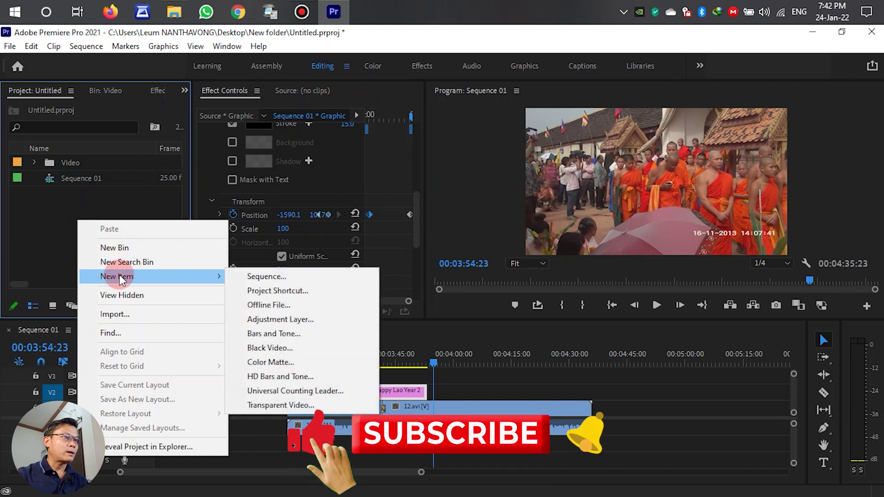
pyautogui.click(121, 244)
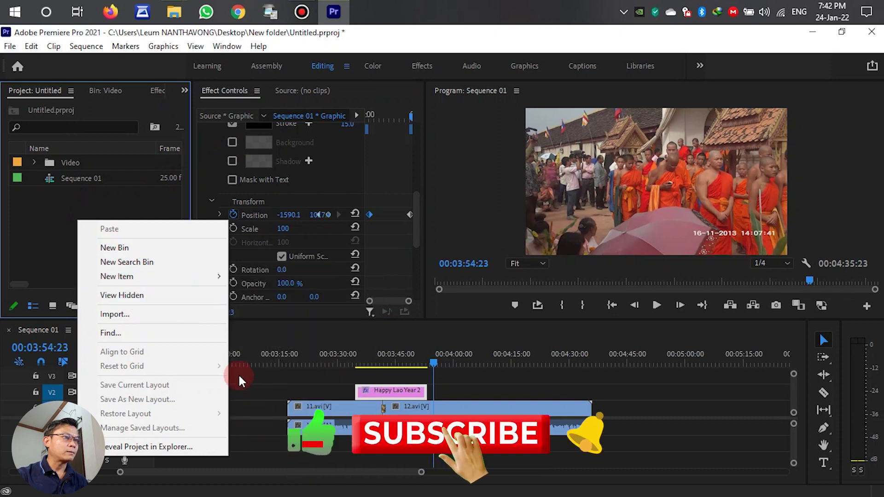
pyautogui.moveTo(203, 275)
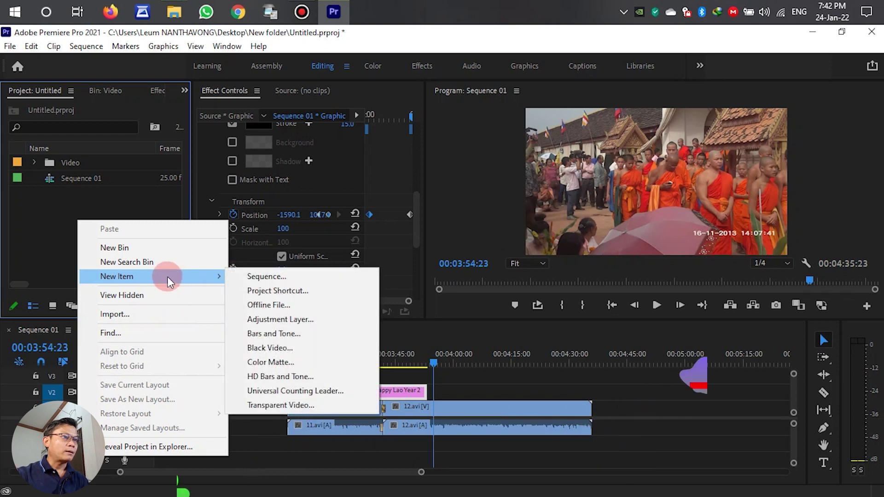
pyautogui.click(270, 364)
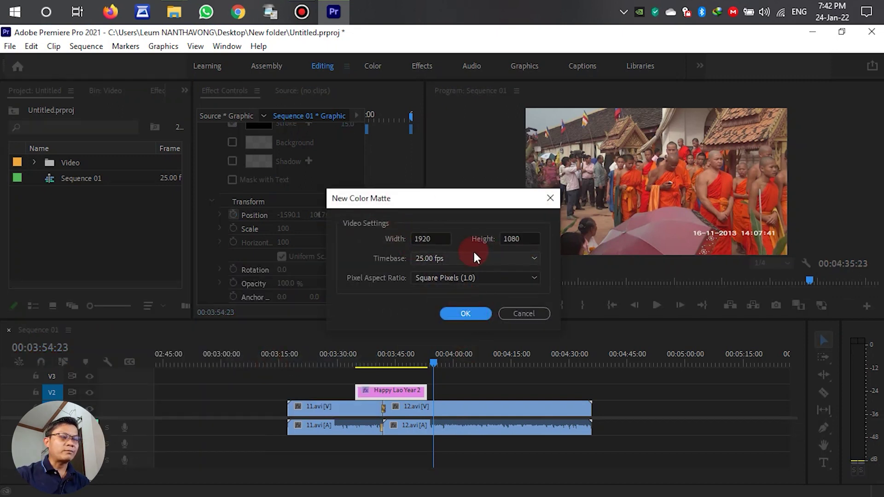
pyautogui.click(465, 313)
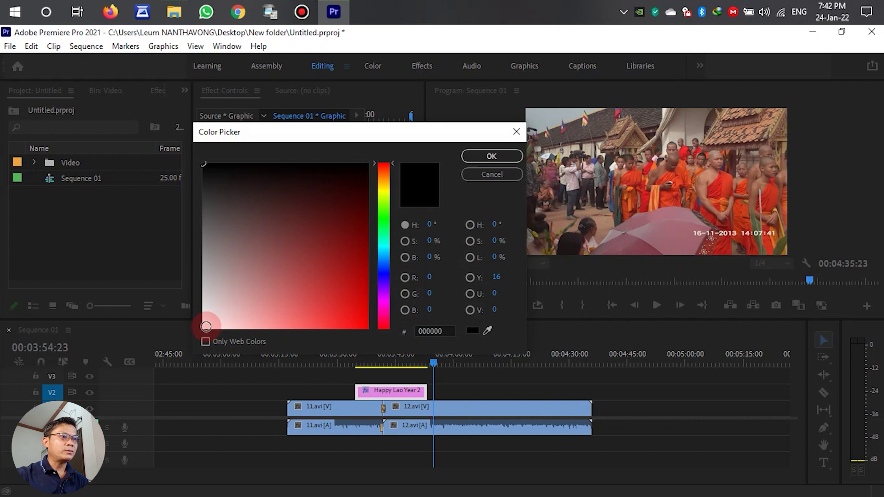
# - Make the matte bright green 0CFA76, keep the name Color Matte, and place it on V3
pyautogui.click(207, 325)
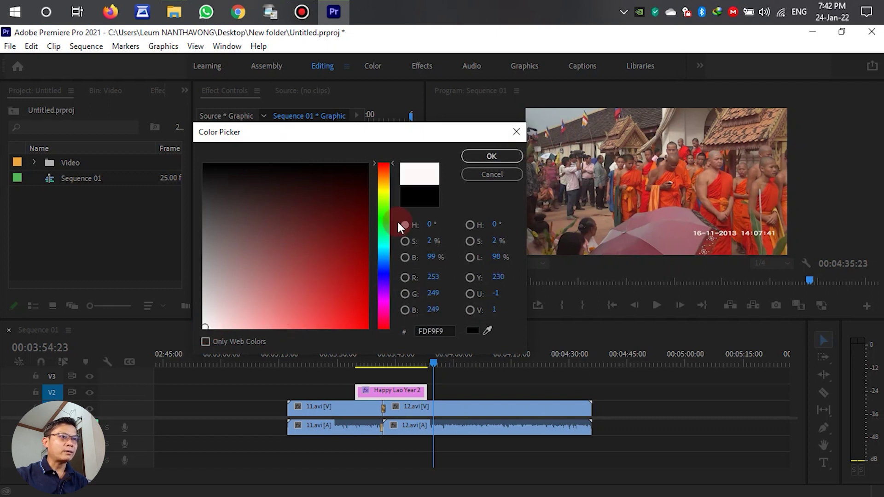
pyautogui.click(384, 230)
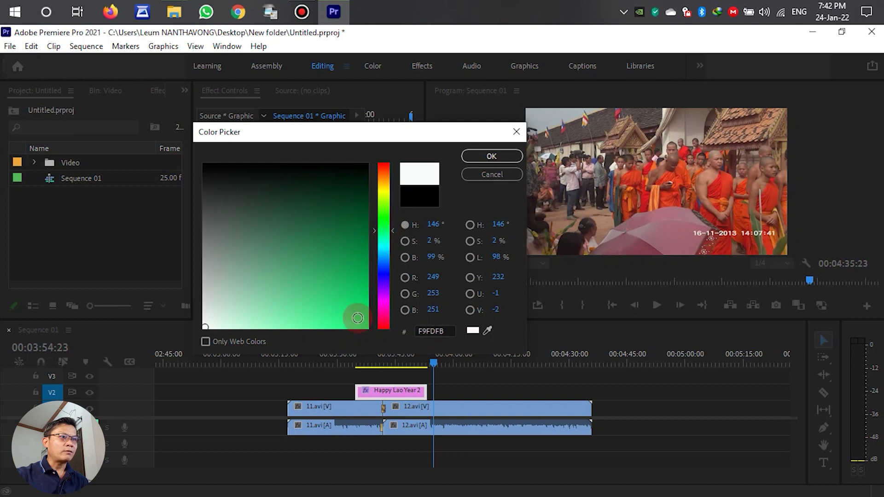
pyautogui.click(360, 326)
pyautogui.click(489, 158)
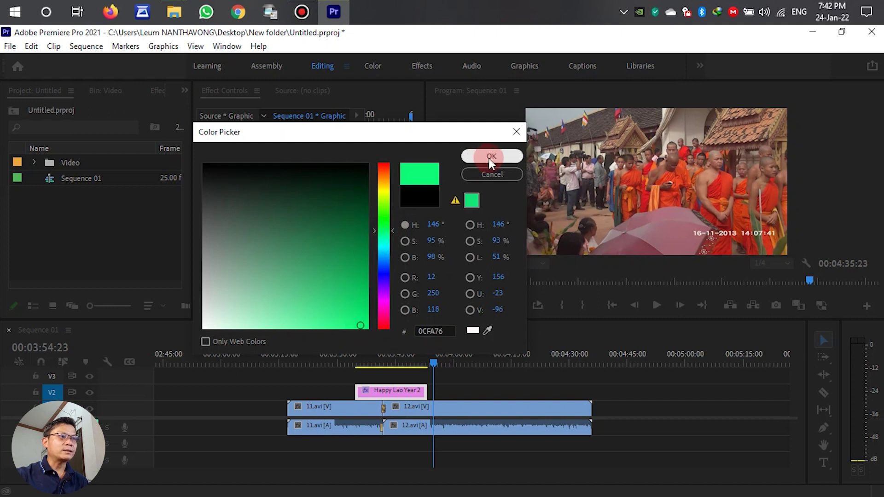
pyautogui.click(434, 288)
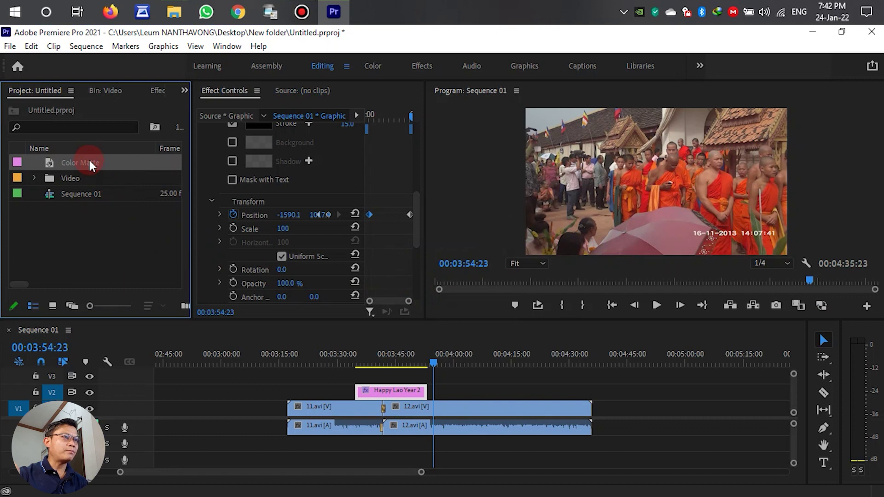
pyautogui.moveTo(90, 162); pyautogui.dragTo(395, 380)
pyautogui.click(393, 349)
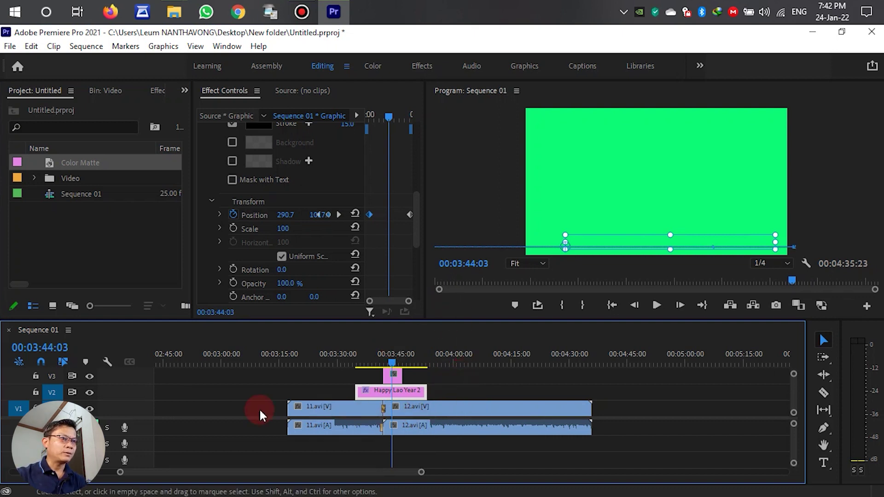
# - Add a video track, minimize all tracks, and move the Color Matte beneath the title clip
pyautogui.rightClick(128, 413)
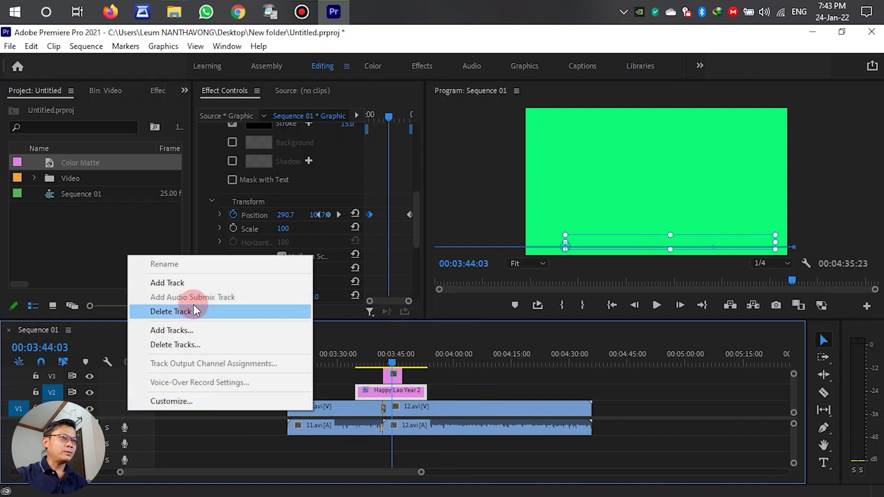
pyautogui.click(180, 282)
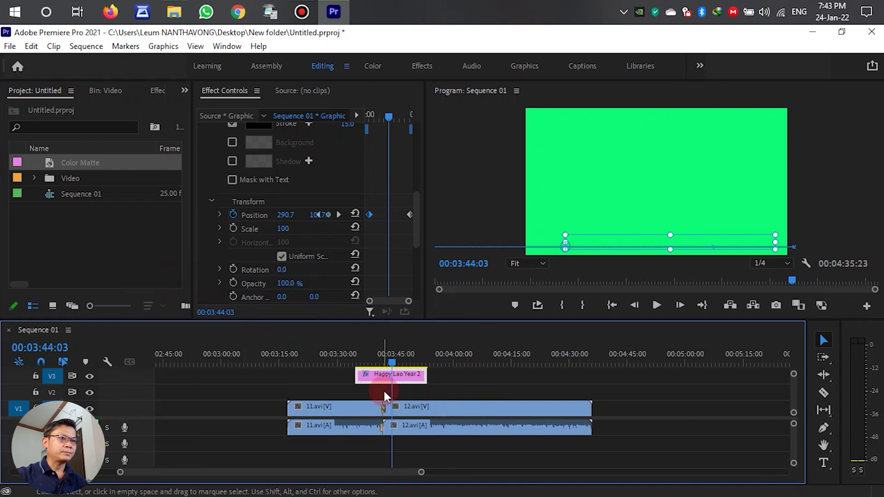
pyautogui.click(111, 365)
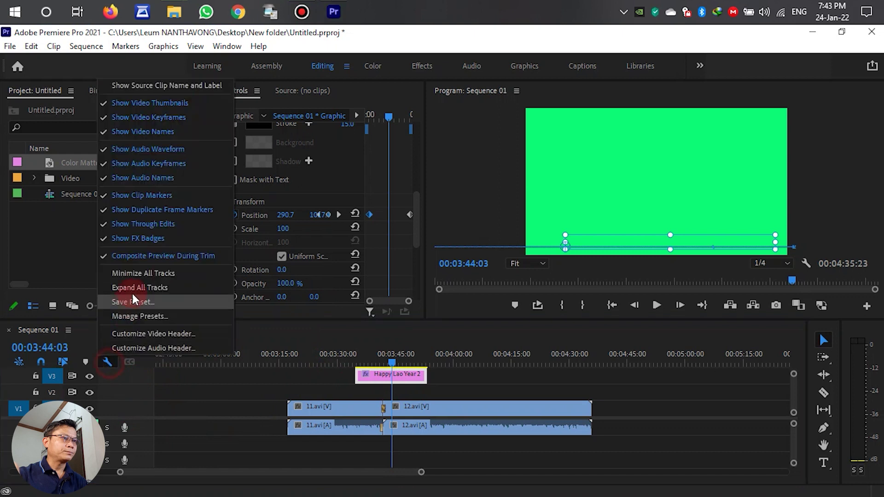
pyautogui.click(134, 277)
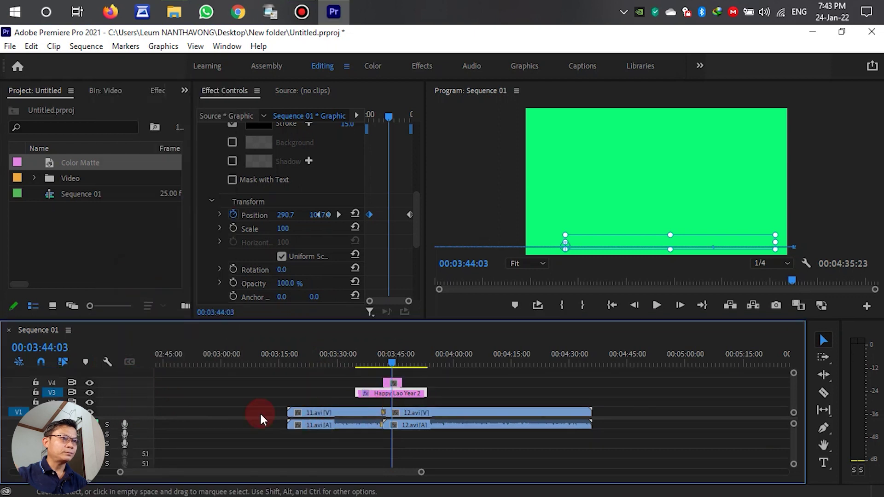
pyautogui.moveTo(330, 405); pyautogui.dragTo(438, 414)
pyautogui.moveTo(395, 387); pyautogui.dragTo(472, 415)
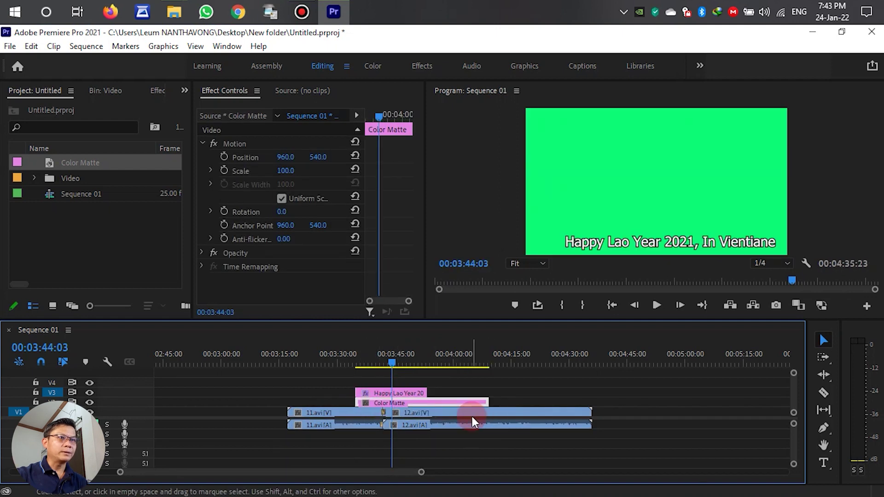
# - Select the Color Matte and try non-uniform scaling to stretch it wider
pyautogui.click(454, 390)
pyautogui.click(445, 405)
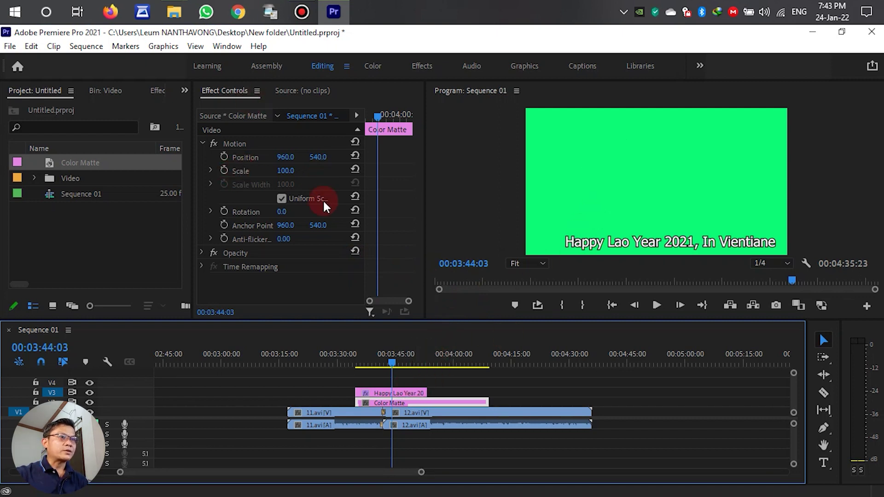
pyautogui.click(282, 199)
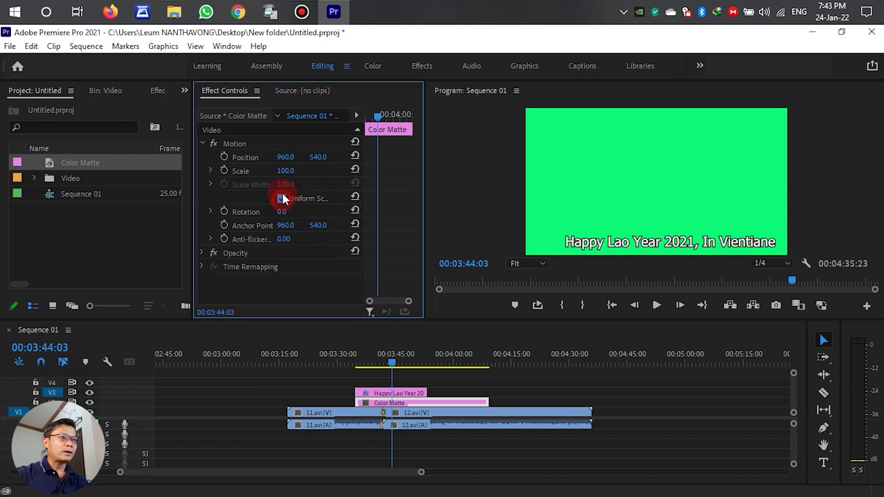
pyautogui.click(211, 171)
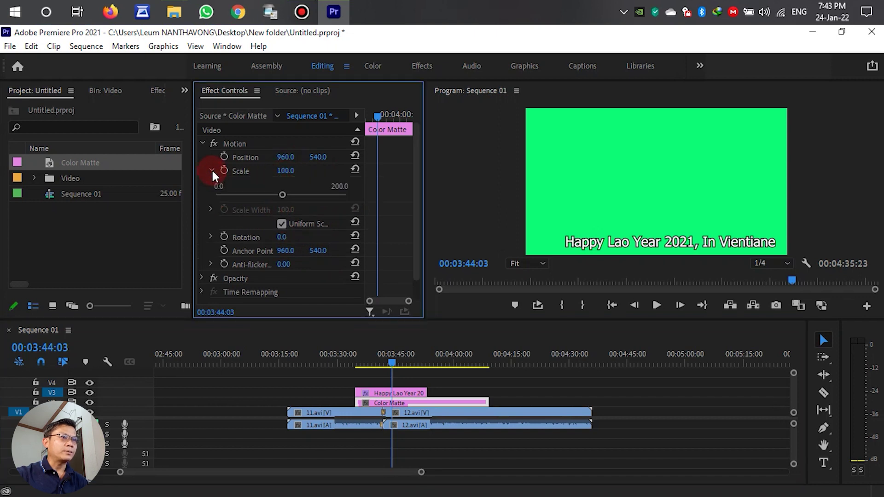
pyautogui.click(281, 224)
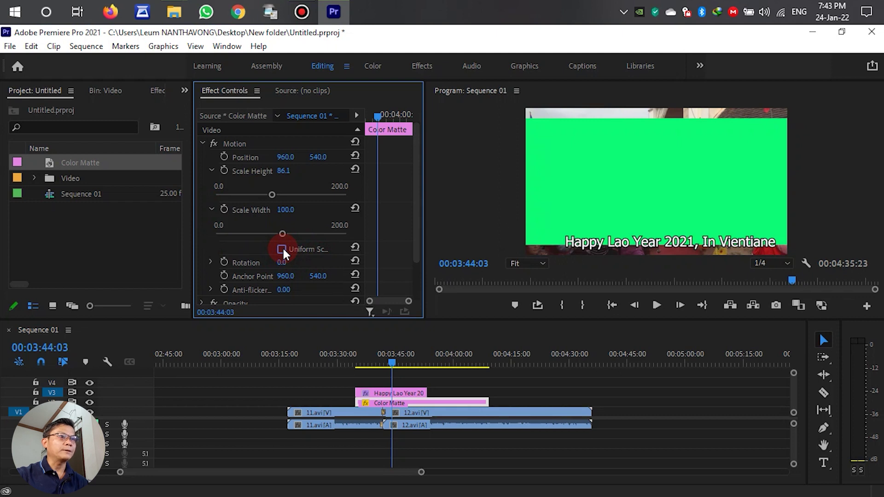
pyautogui.moveTo(282, 233); pyautogui.dragTo(287, 254)
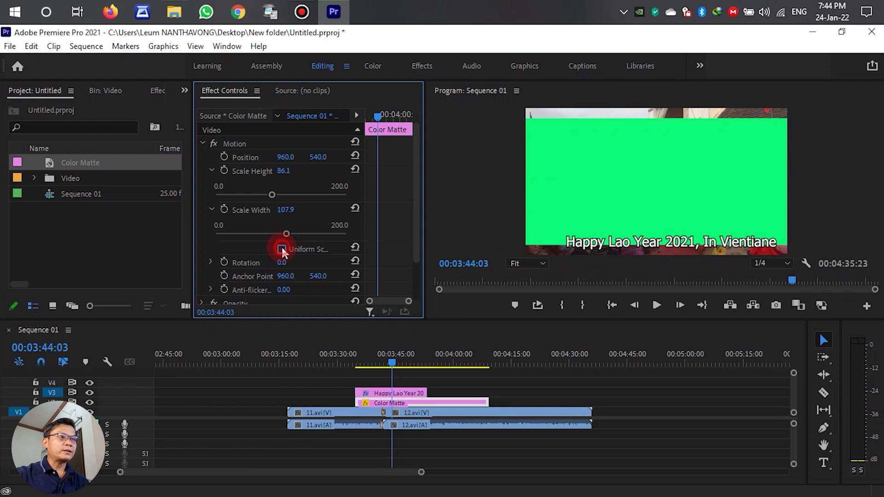
pyautogui.click(281, 249)
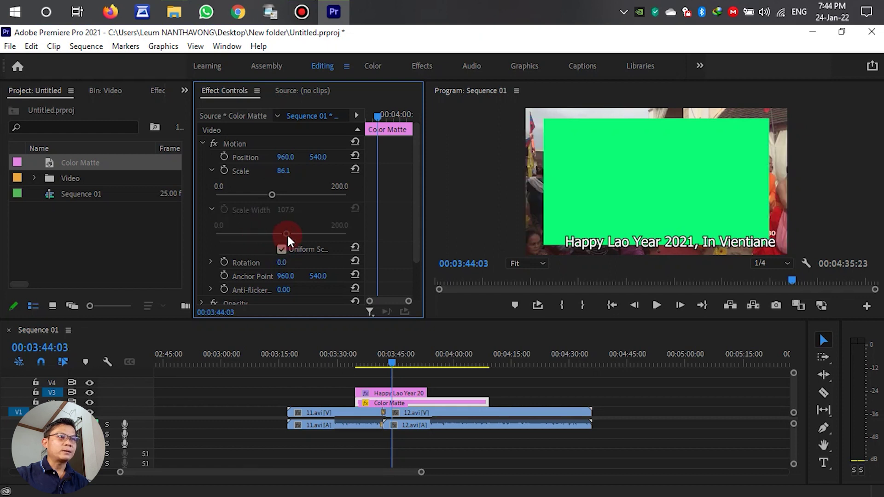
# - Scale the matte to height 15.8 and width 123.8, and move it to Position Y 984
pyautogui.click(333, 207)
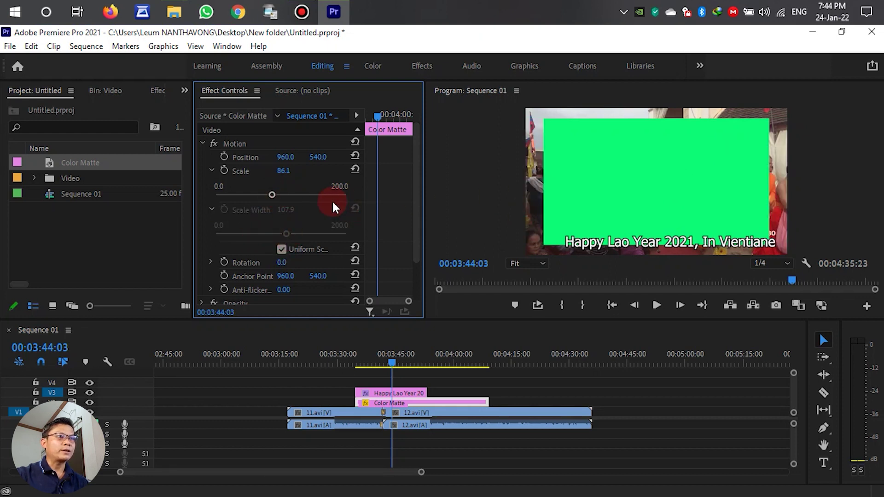
pyautogui.moveTo(272, 195)
pyautogui.mouseDown()
pyautogui.moveTo(323, 193)
pyautogui.moveTo(253, 200)
pyautogui.moveTo(279, 198)
pyautogui.mouseUp()
pyautogui.click(294, 234)
pyautogui.click(282, 249)
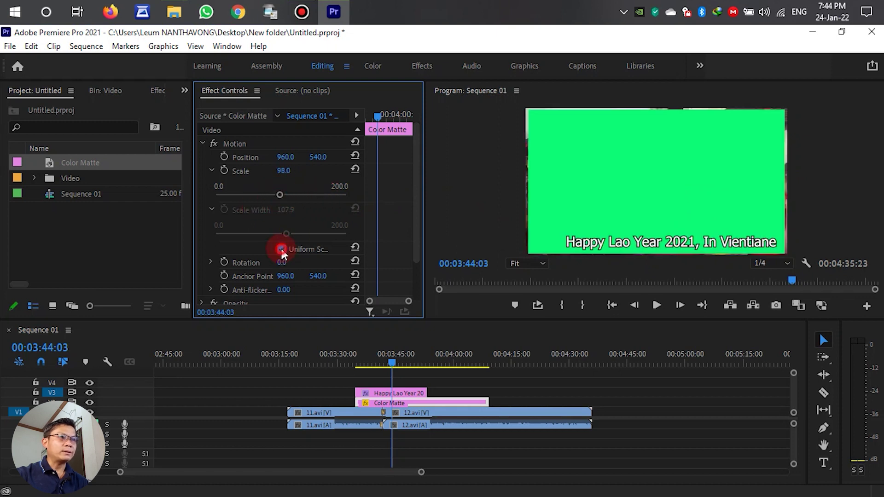
pyautogui.moveTo(285, 231)
pyautogui.mouseDown()
pyautogui.moveTo(338, 236)
pyautogui.moveTo(264, 232)
pyautogui.moveTo(286, 240)
pyautogui.moveTo(298, 226)
pyautogui.mouseUp()
pyautogui.moveTo(279, 195); pyautogui.dragTo(224, 206)
pyautogui.moveTo(314, 159); pyautogui.dragTo(518, 159)
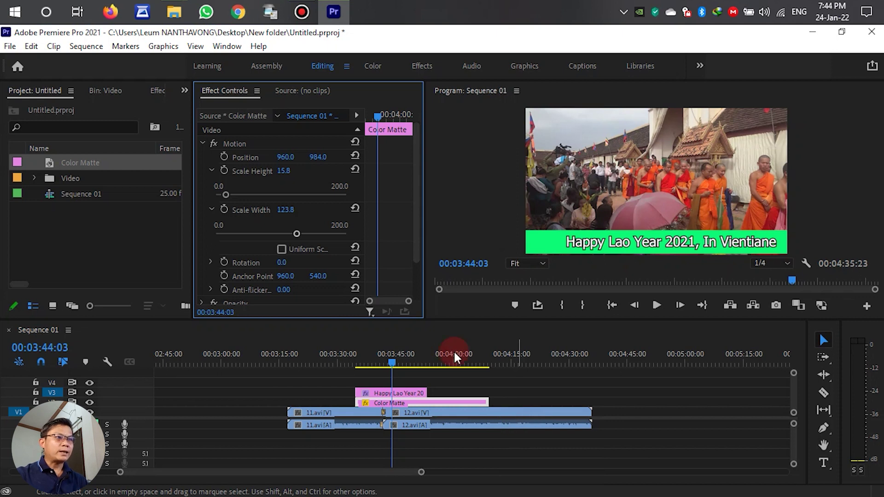
# - Set the Color Matte's opacity to 60%, then lower it to 20%
pyautogui.click(205, 144)
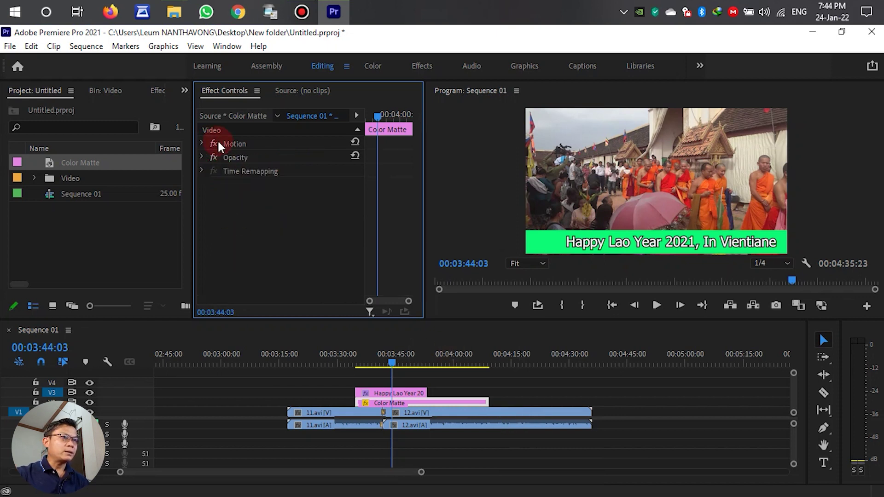
pyautogui.click(203, 158)
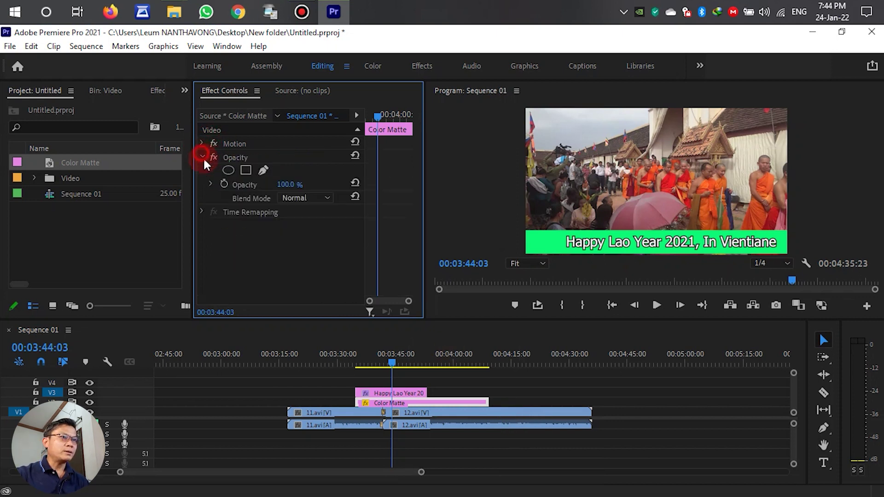
pyautogui.click(289, 184)
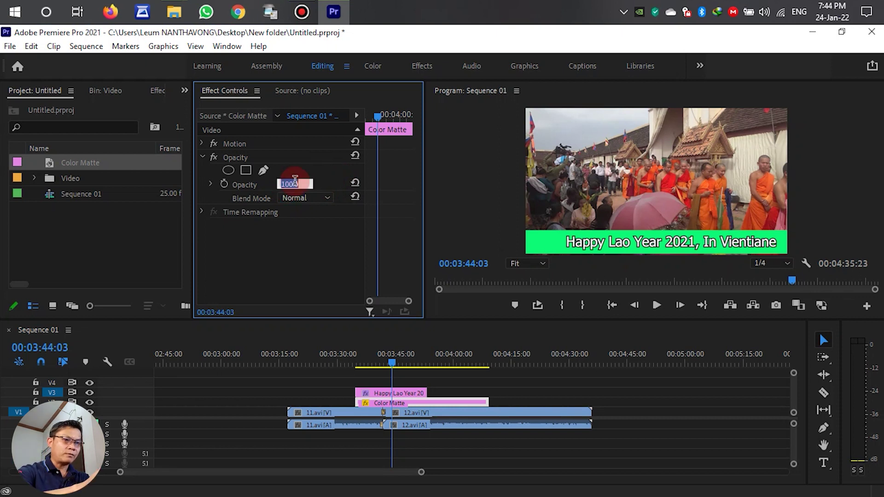
pyautogui.write('60')
pyautogui.click(295, 184)
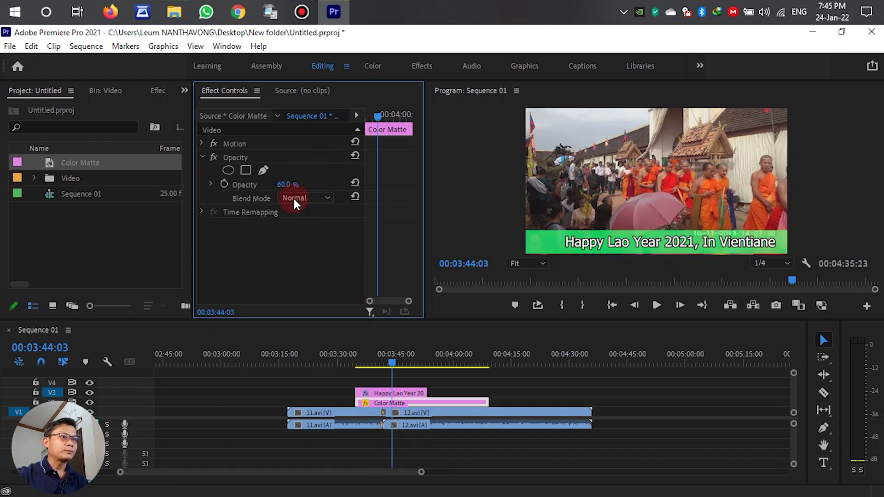
pyautogui.click(284, 186)
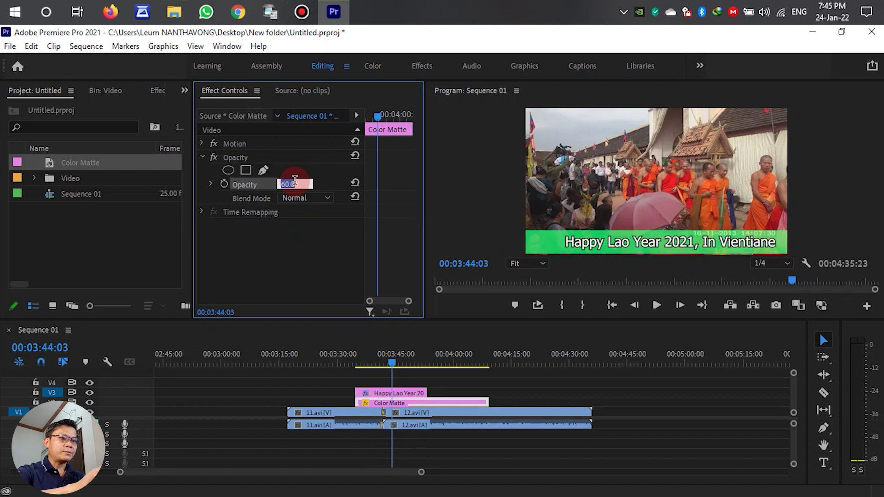
pyautogui.write('20')
pyautogui.click(295, 184)
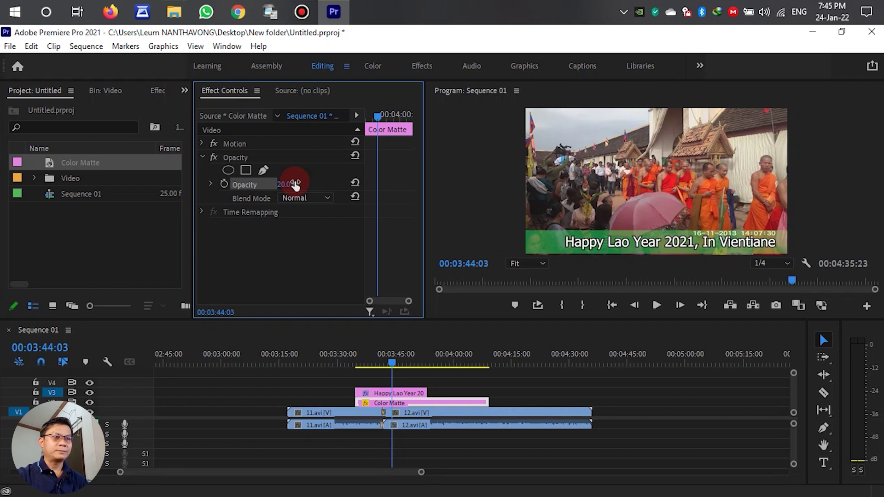
# - Trim the Color Matte's end back to the title's end and preview the sequence
pyautogui.click(487, 400)
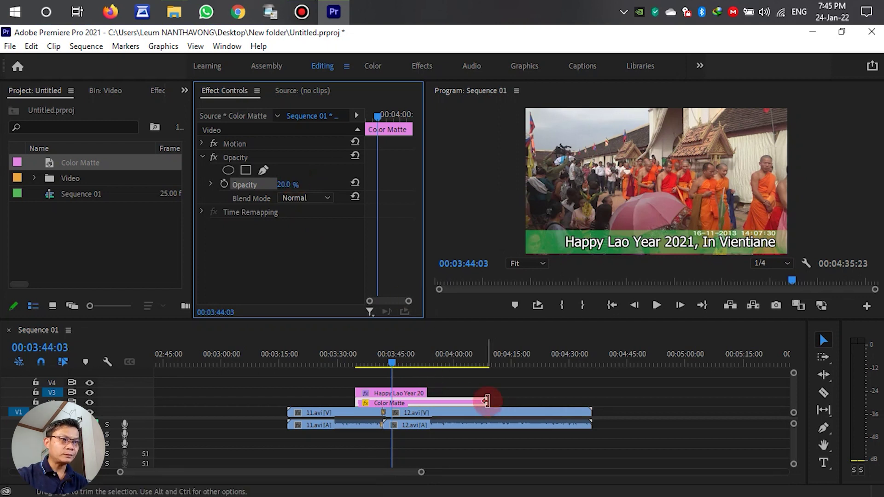
pyautogui.moveTo(486, 400); pyautogui.dragTo(426, 402)
pyautogui.click(395, 362)
pyautogui.moveTo(395, 360); pyautogui.dragTo(353, 363)
pyautogui.press('space')
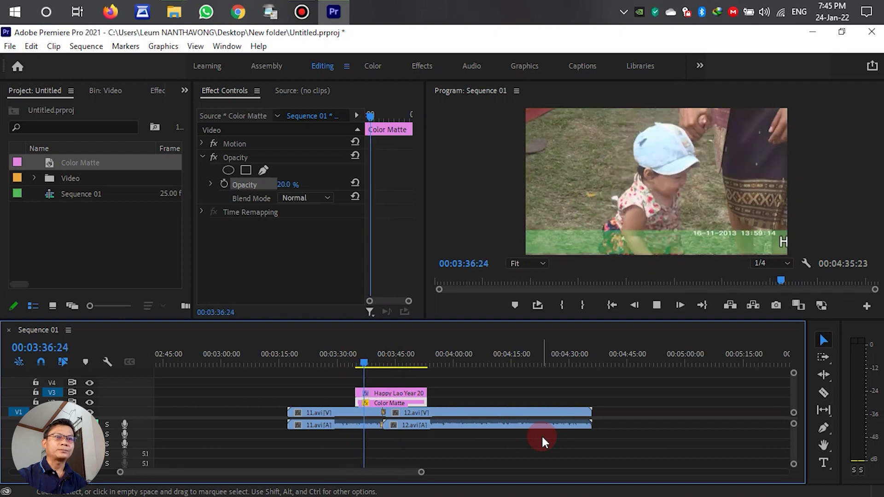
pyautogui.press('space')
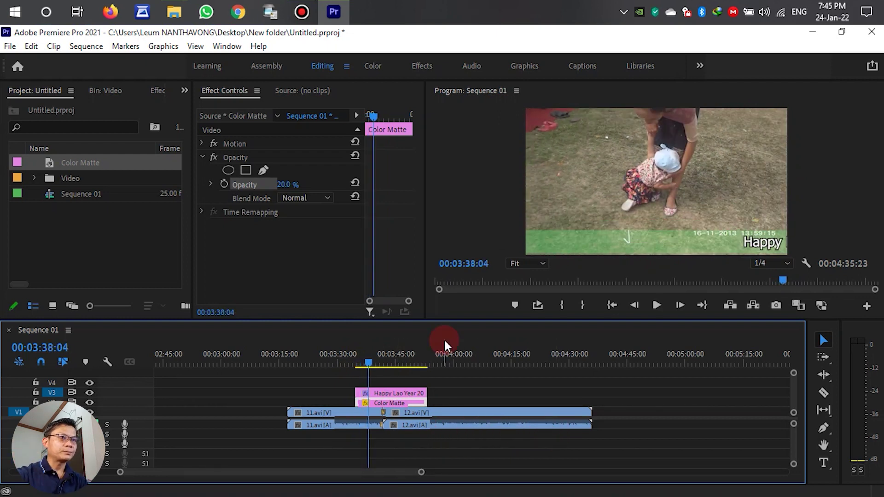
# - Trim the Color Matte's start slightly later to match the title and play it back
pyautogui.click(191, 191)
pyautogui.moveTo(195, 192); pyautogui.dragTo(127, 189)
pyautogui.click(359, 362)
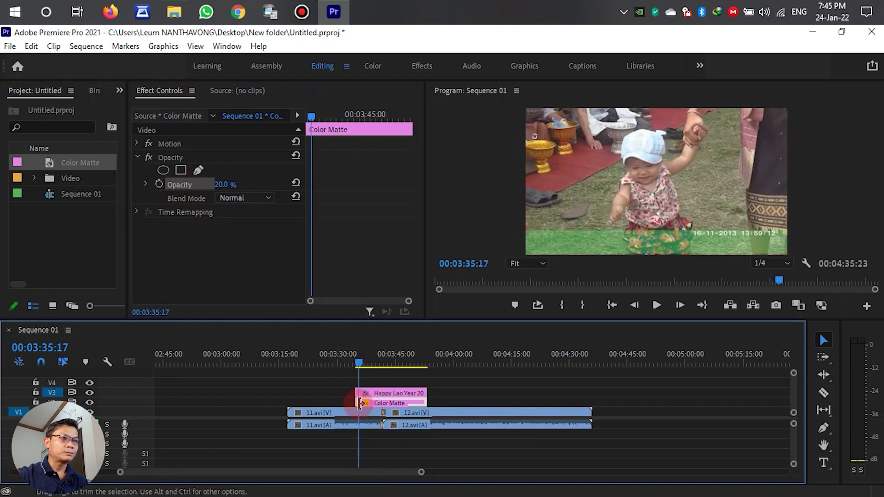
pyautogui.moveTo(359, 403); pyautogui.dragTo(363, 404)
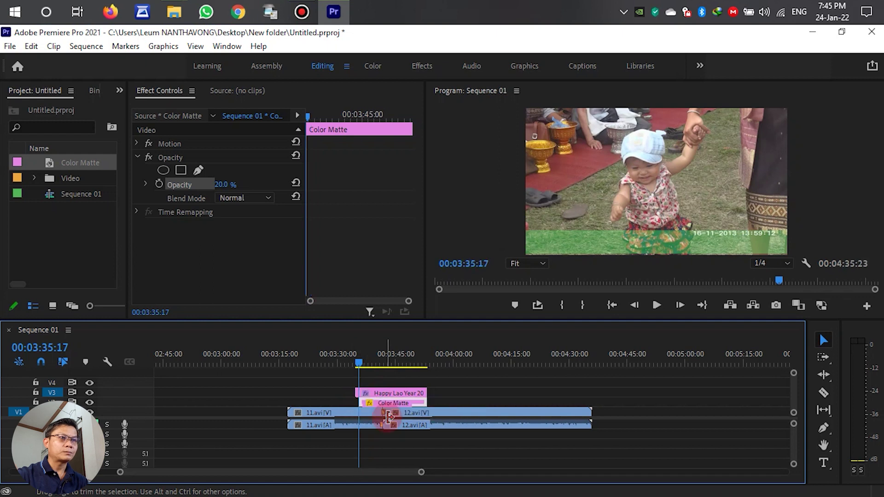
pyautogui.moveTo(357, 360); pyautogui.dragTo(361, 361)
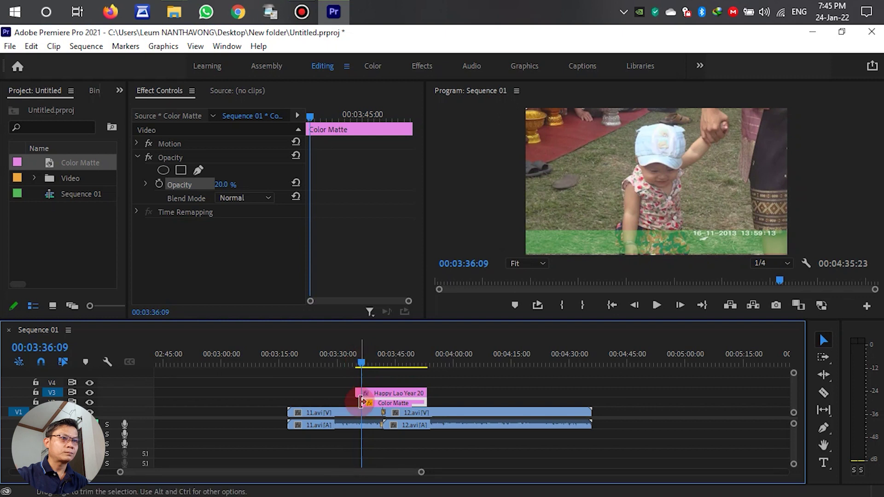
pyautogui.moveTo(360, 403); pyautogui.dragTo(362, 404)
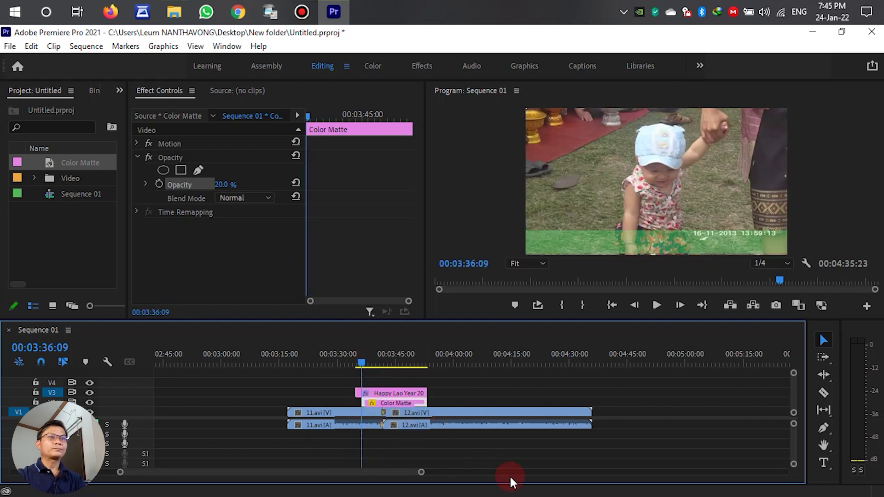
pyautogui.press('space')
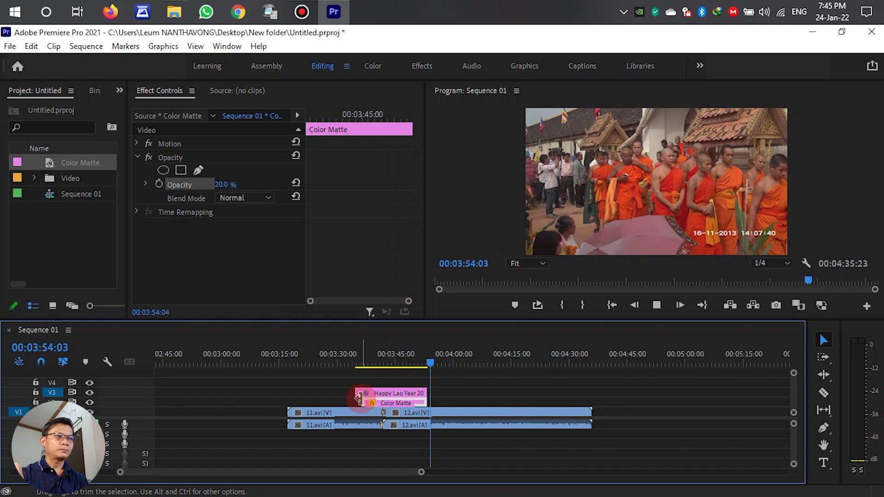
pyautogui.press('space')
# - Replay from 00:03:43:15 and select the Happy Lao Year title clip to inspect its keyframes
pyautogui.click(392, 355)
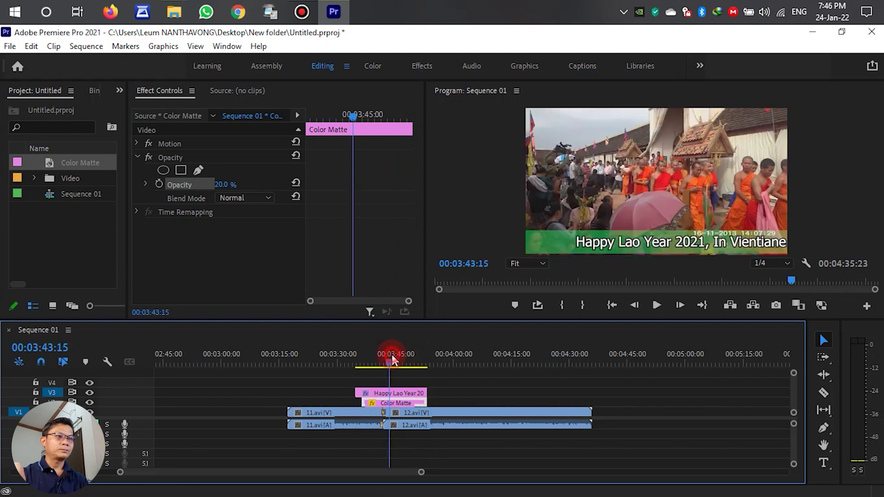
pyautogui.press('space')
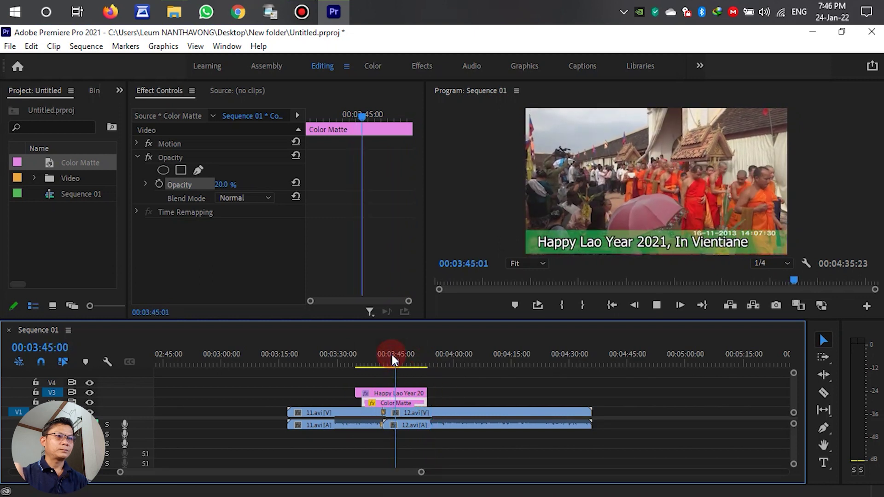
pyautogui.press('space')
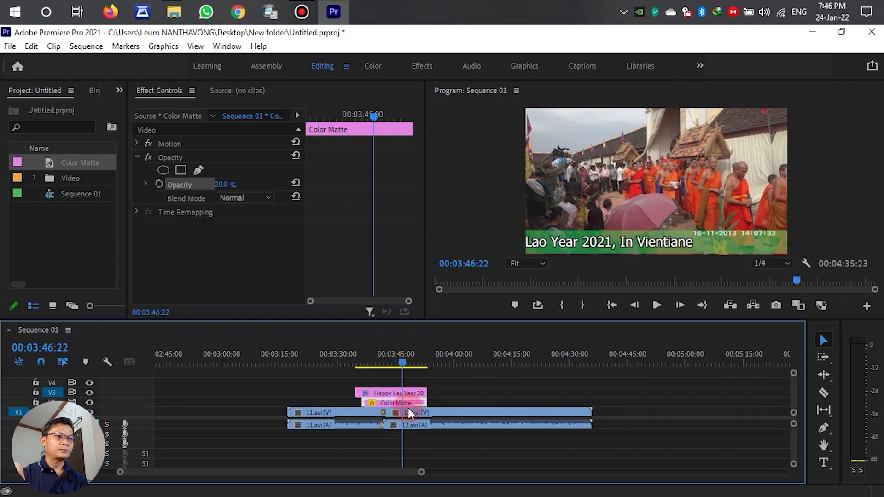
pyautogui.click(398, 393)
pyautogui.click(428, 297)
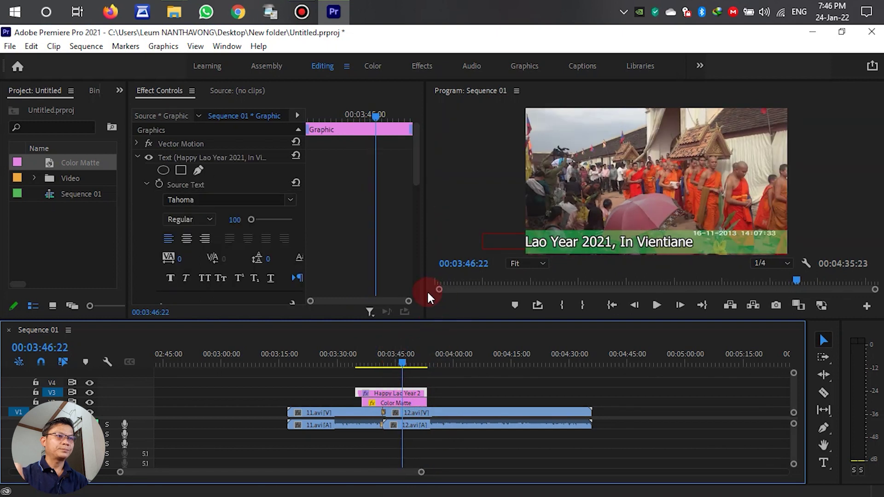
pyautogui.click(361, 254)
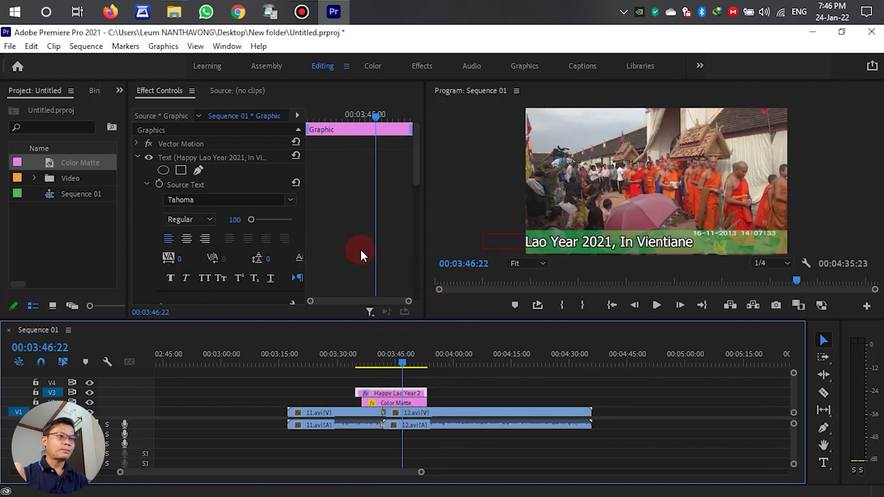
pyautogui.scroll(-10, 357, 220)
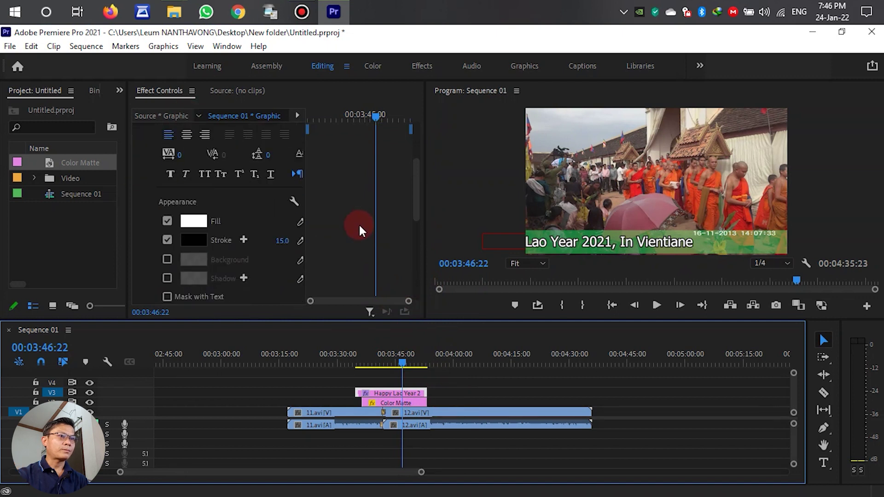
pyautogui.scroll(1, 380, 273)
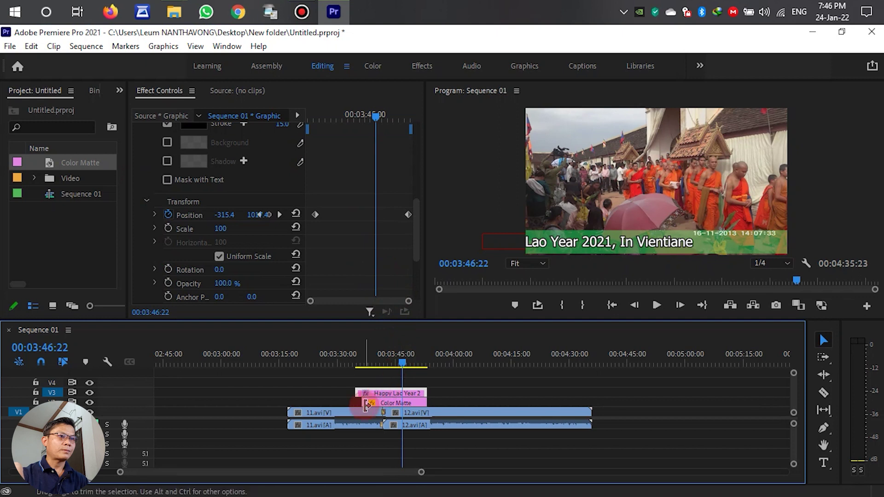
pyautogui.click(434, 416)
# - Play through the title's end and extend the Color Matte's end slightly past it
pyautogui.press('space')
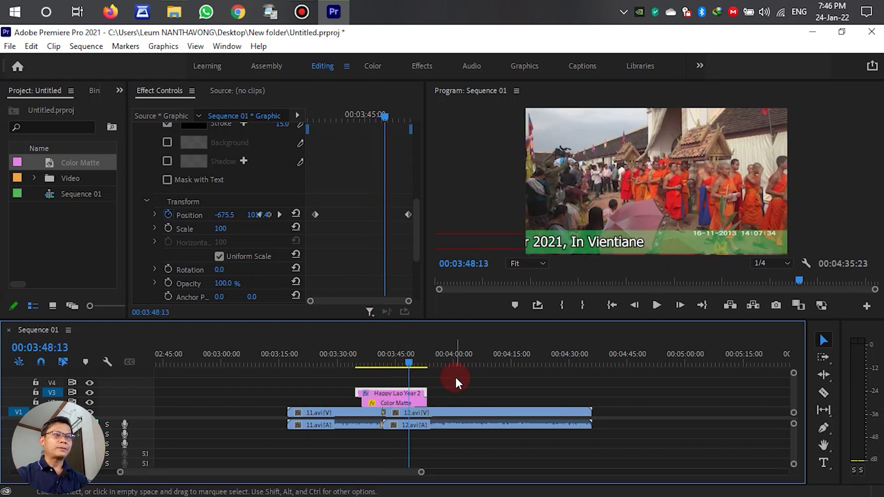
pyautogui.press('space')
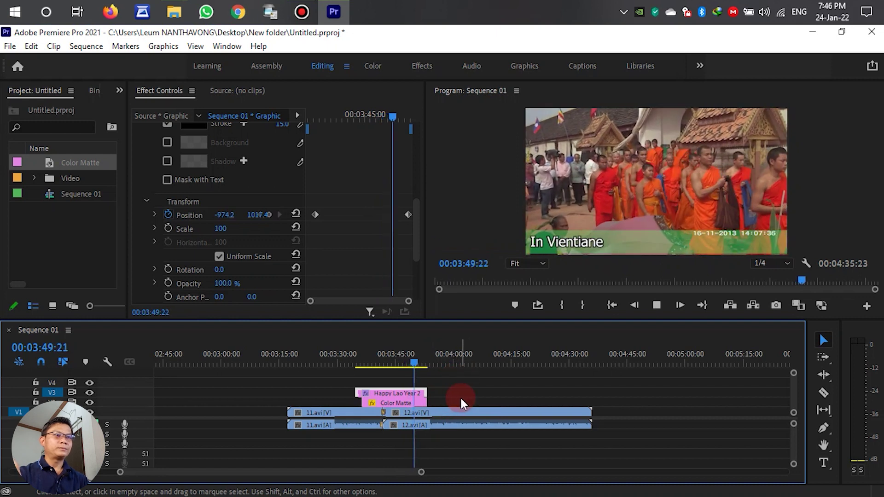
pyautogui.press('space')
pyautogui.moveTo(423, 403)
pyautogui.mouseDown()
pyautogui.moveTo(441, 414)
pyautogui.moveTo(436, 402)
pyautogui.mouseUp()
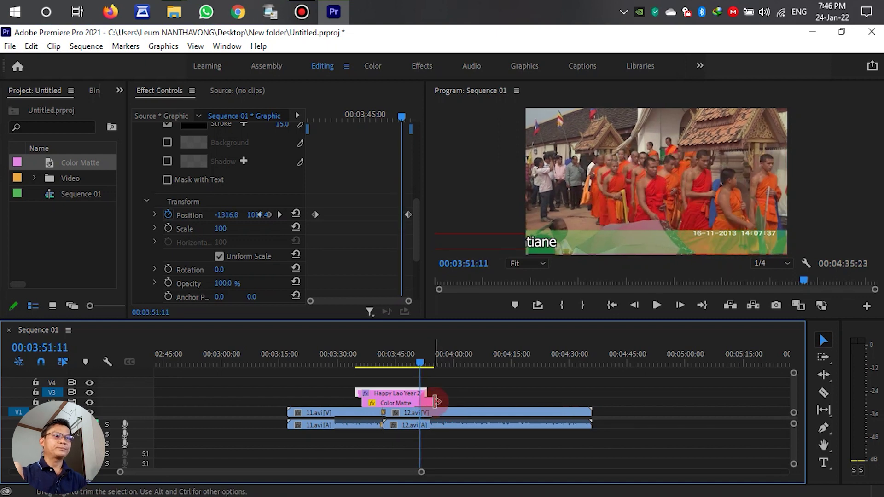
pyautogui.rightClick(435, 403)
# - Apply the default transition to the Color Matte's end and play the sequence
pyautogui.click(449, 379)
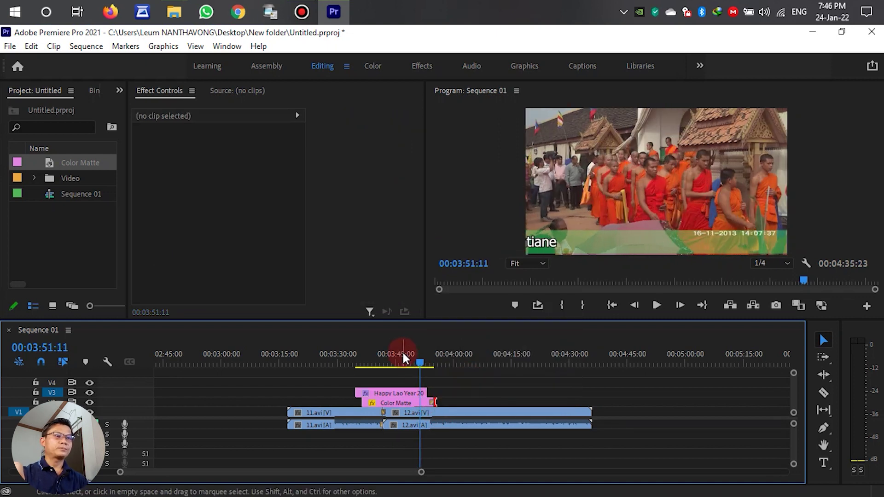
pyautogui.press('space')
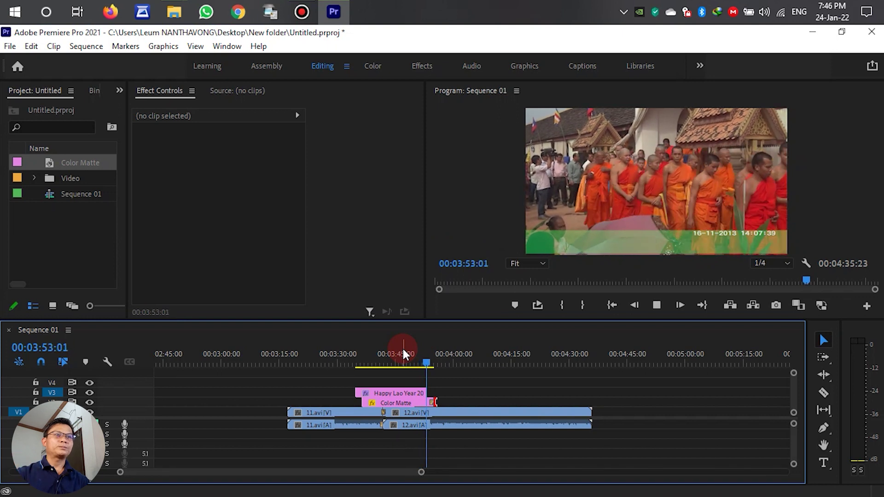